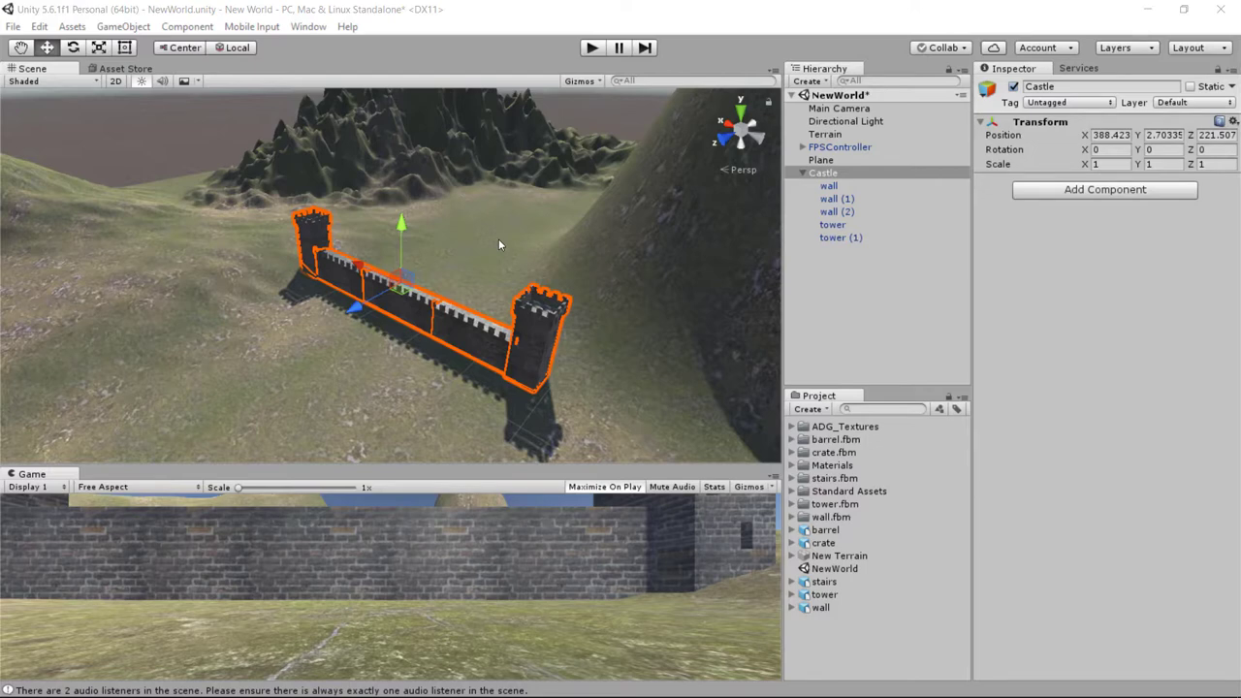
Orbit and pan the scene view to reframe the castle wall
alt+drag(577, 330, 573, 273)
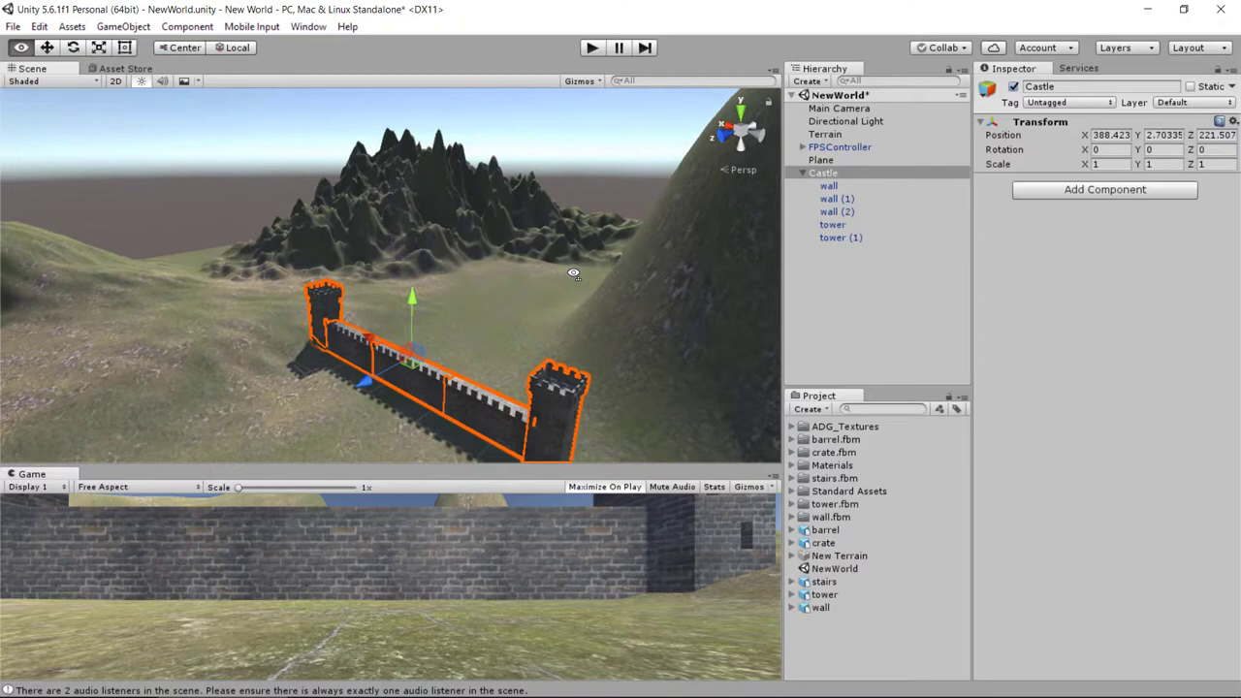
key(q)
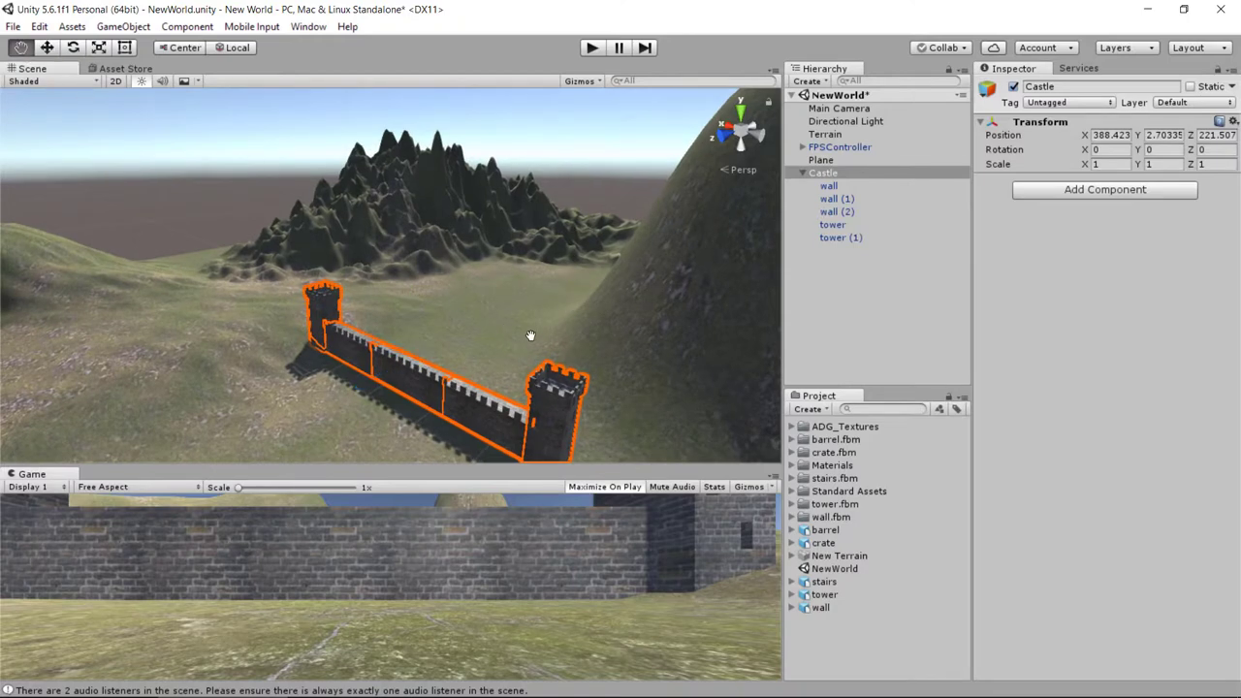
drag(531, 336, 578, 336)
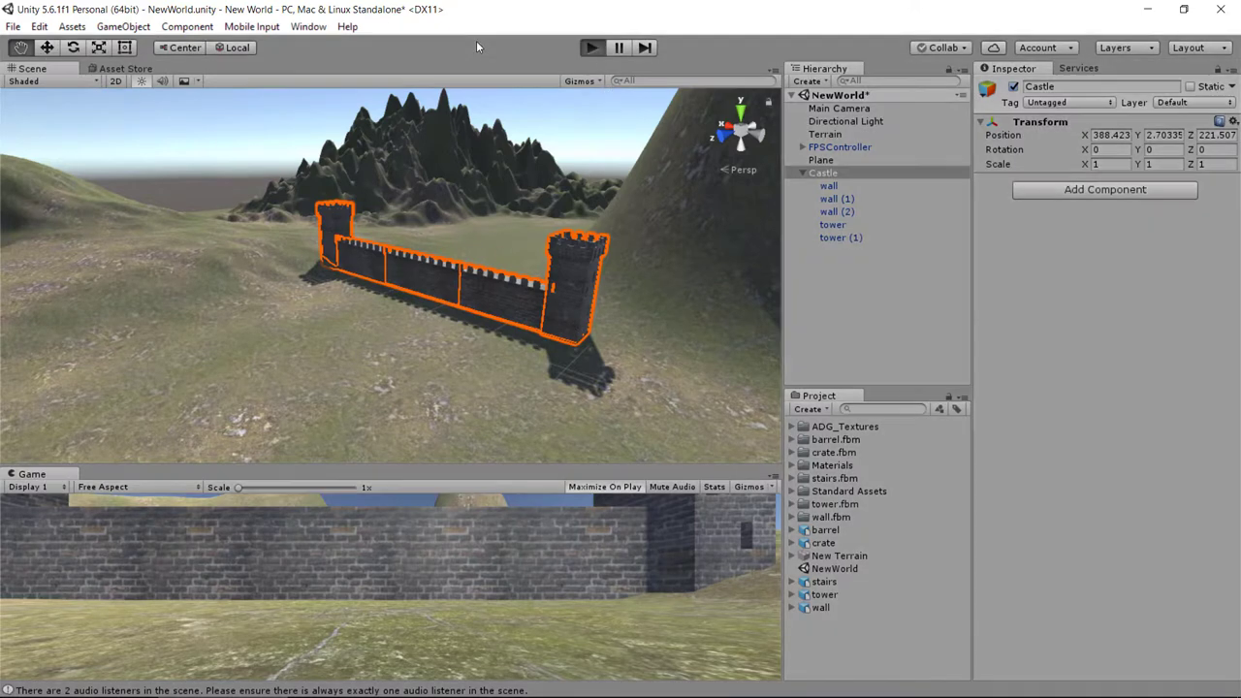
Play the game and walk the player into and along the brick wall, then stop
key(ctrl+p)
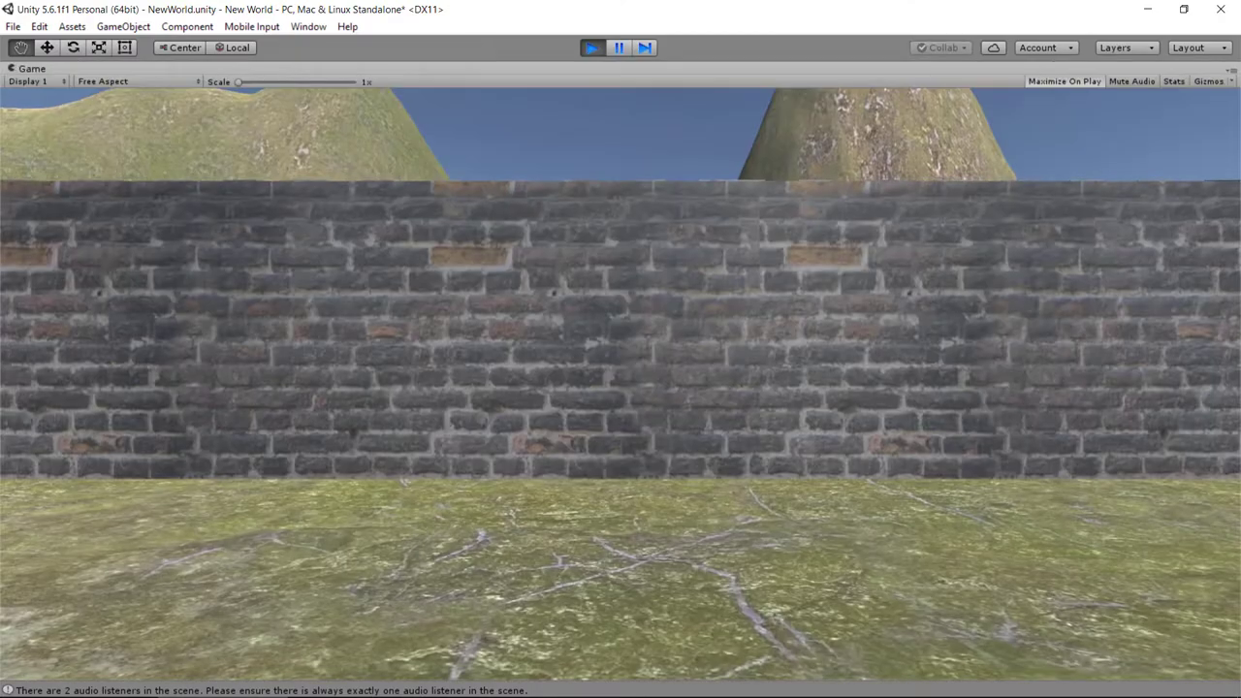
key(w)
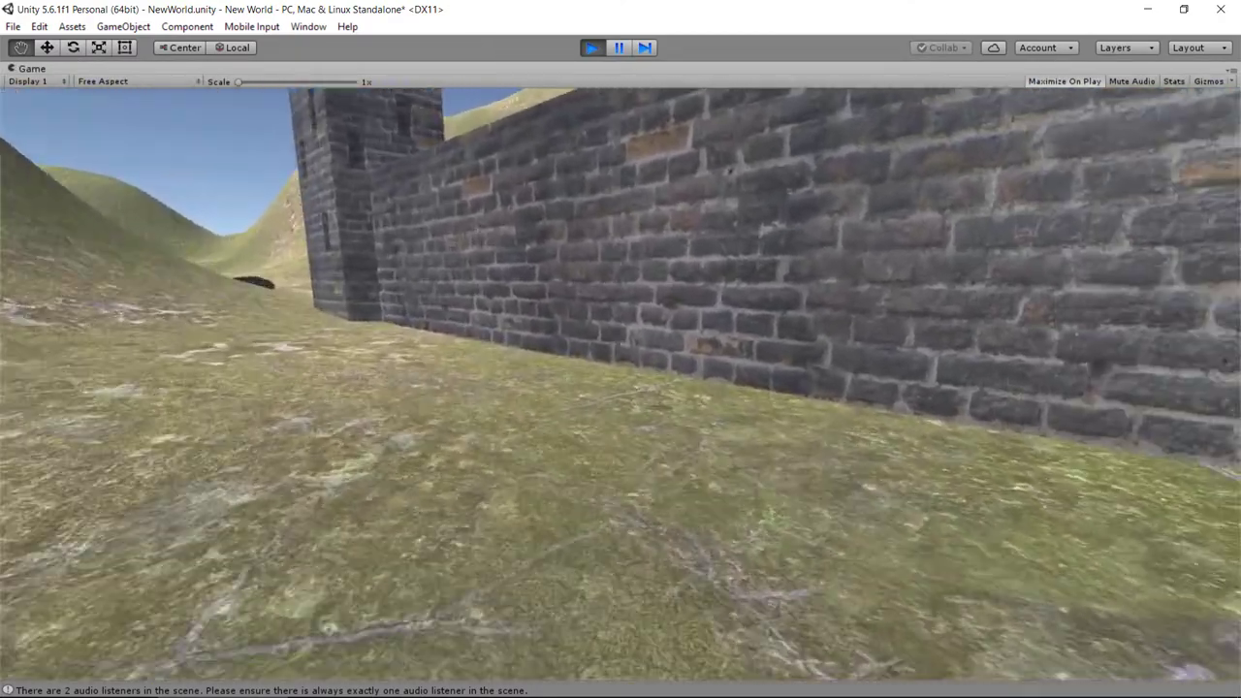
key(w)
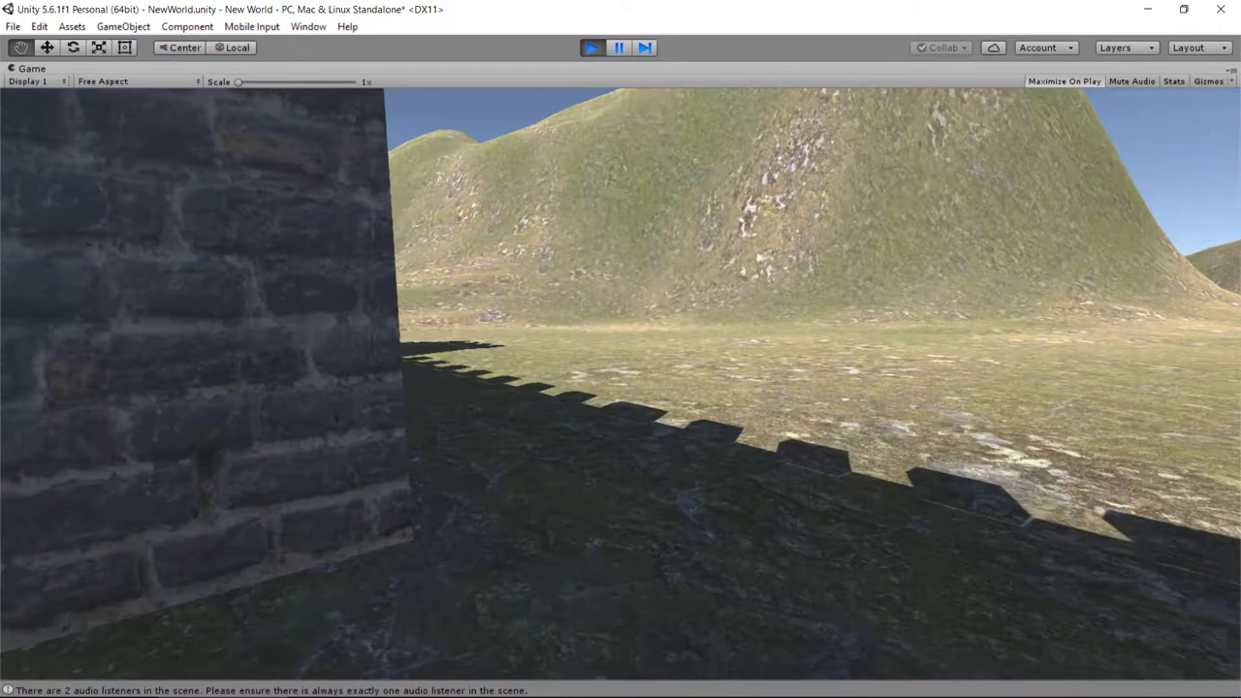
key(w)
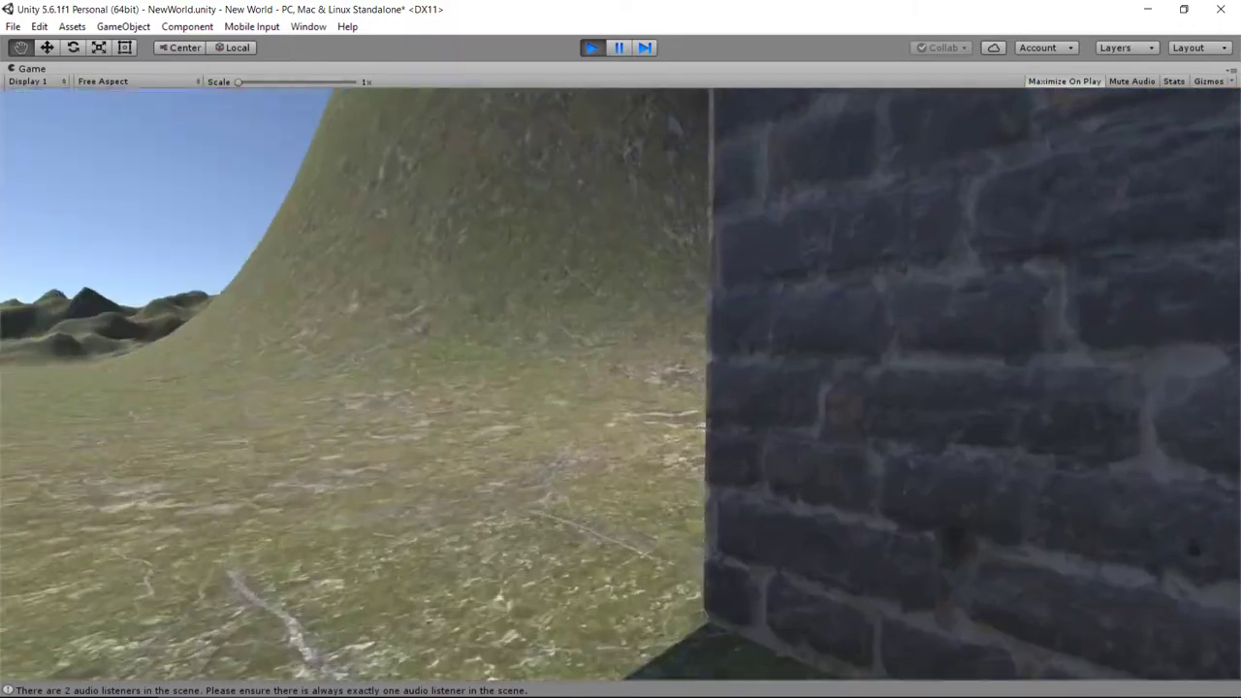
key(w)
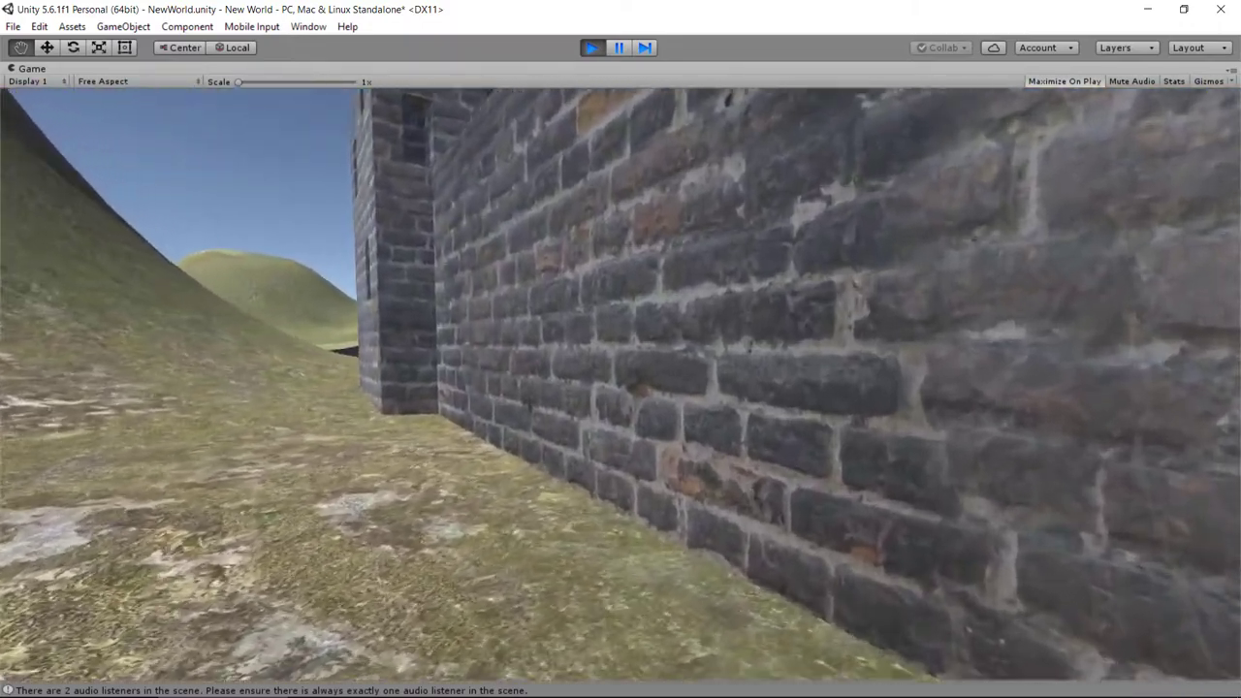
key(w)
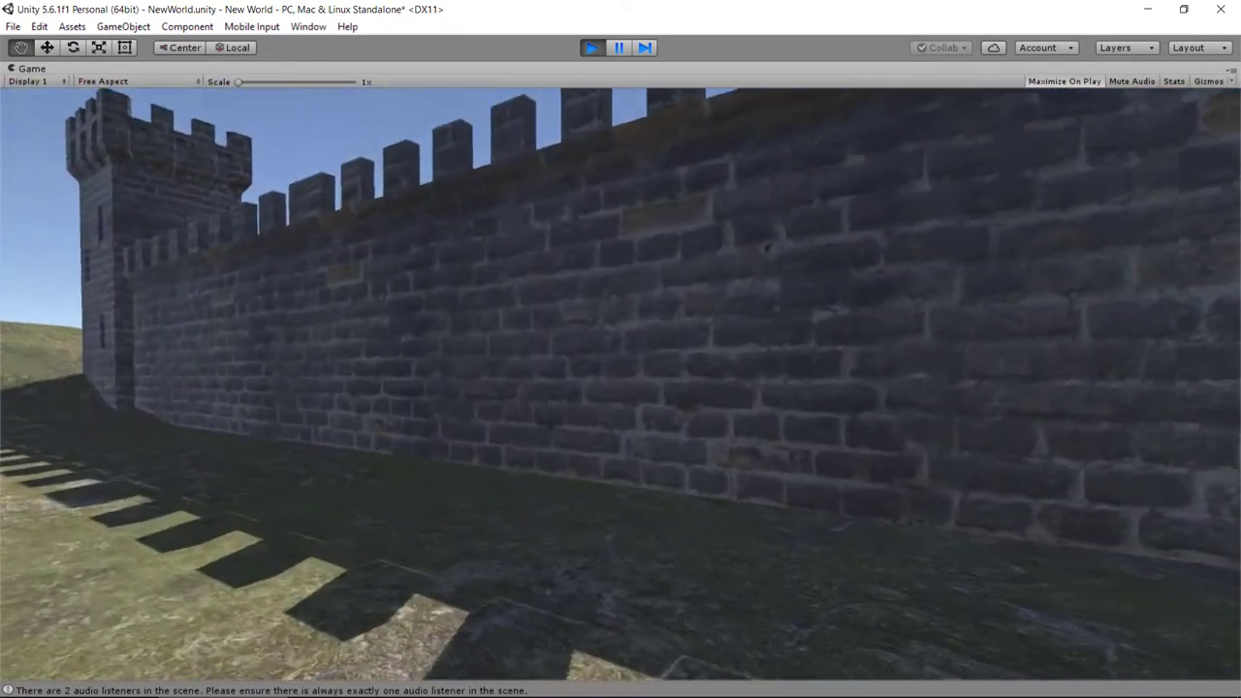
key(w)
key(w)
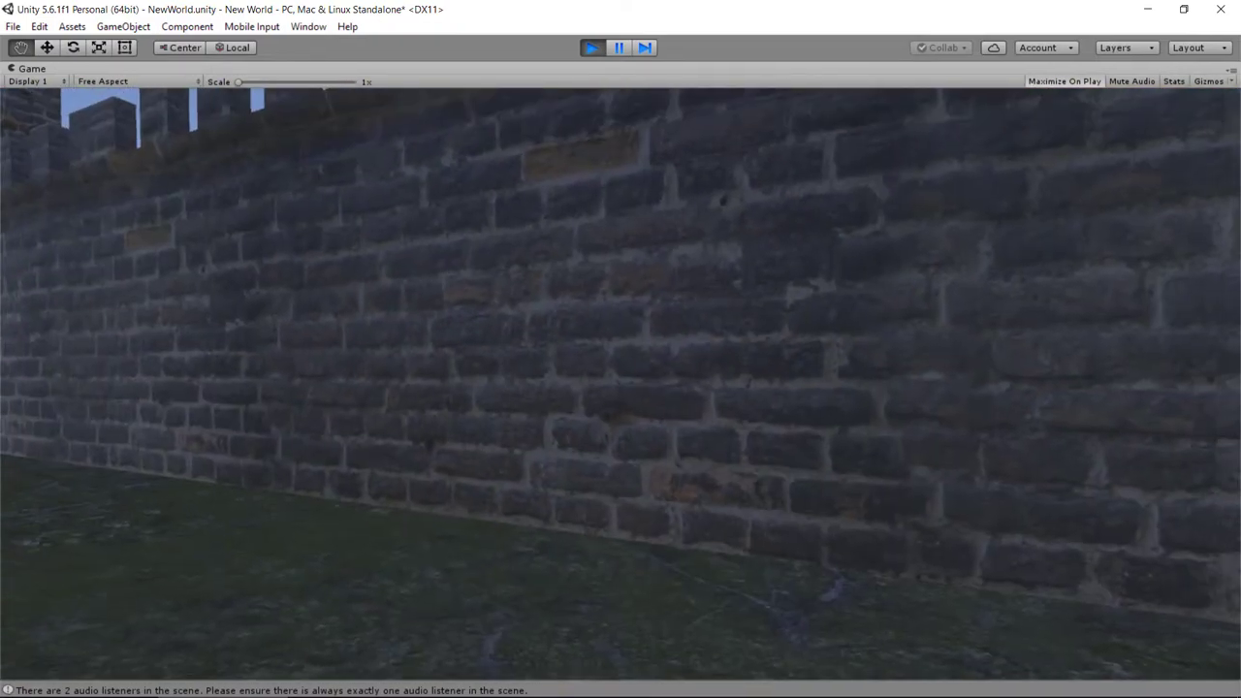
key(w)
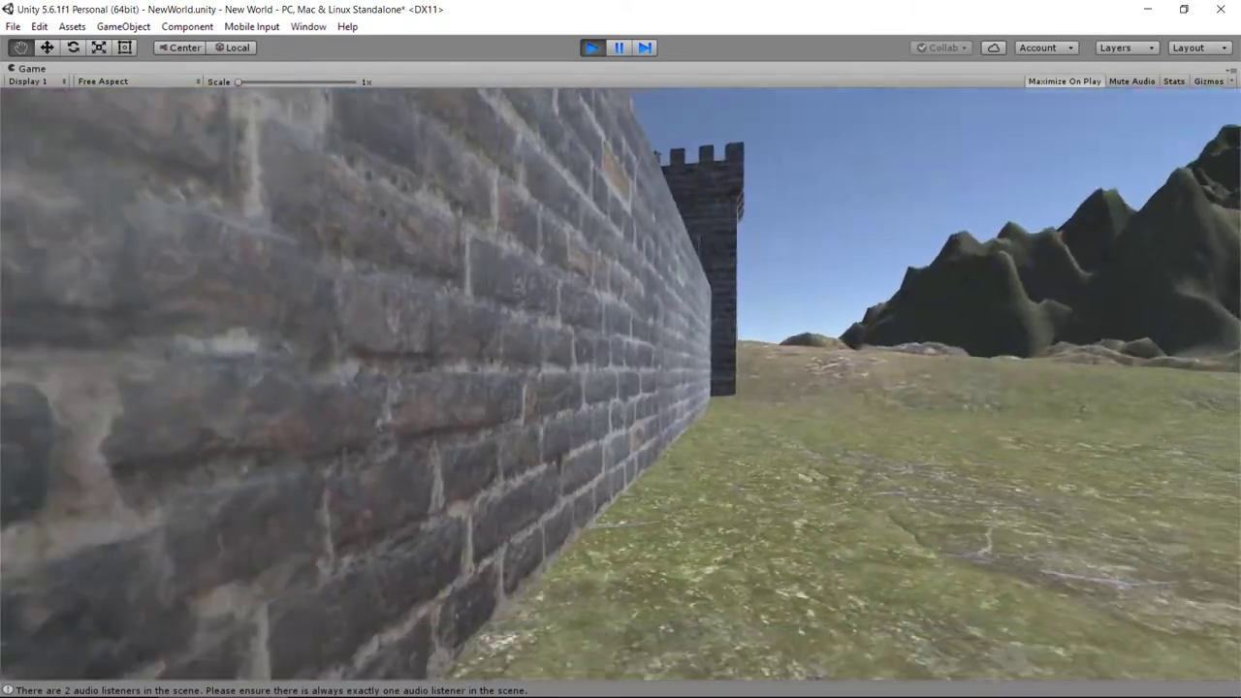
key(s)
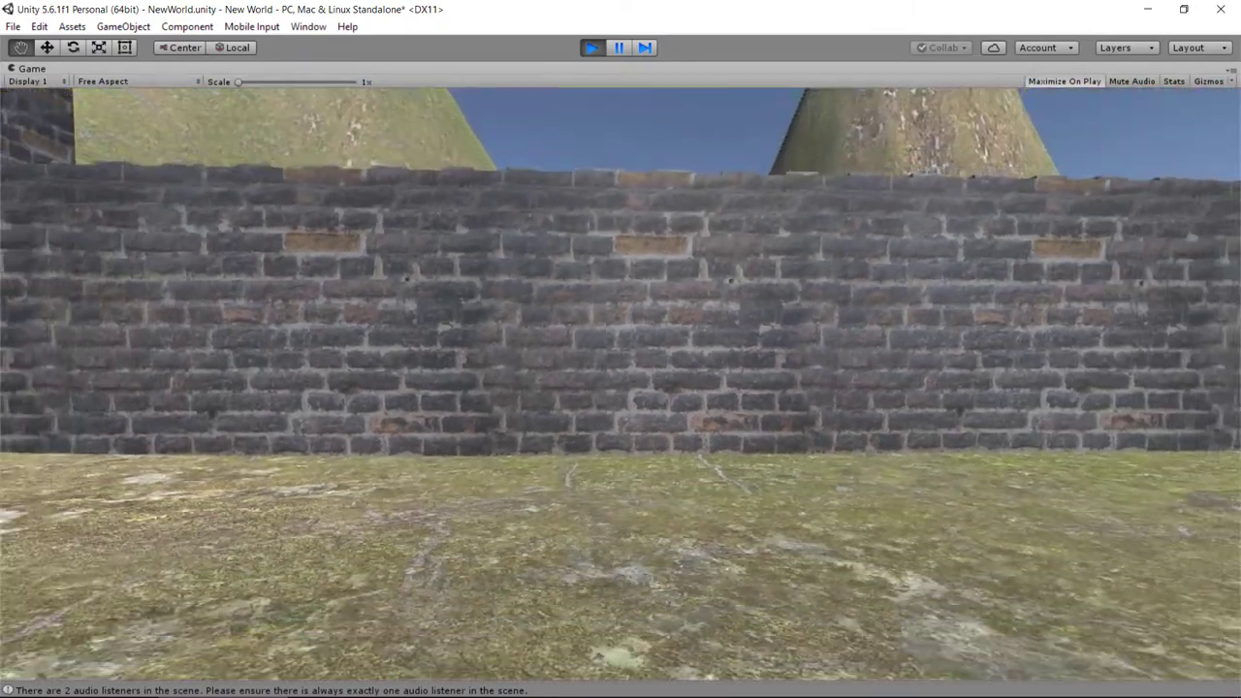
key(w)
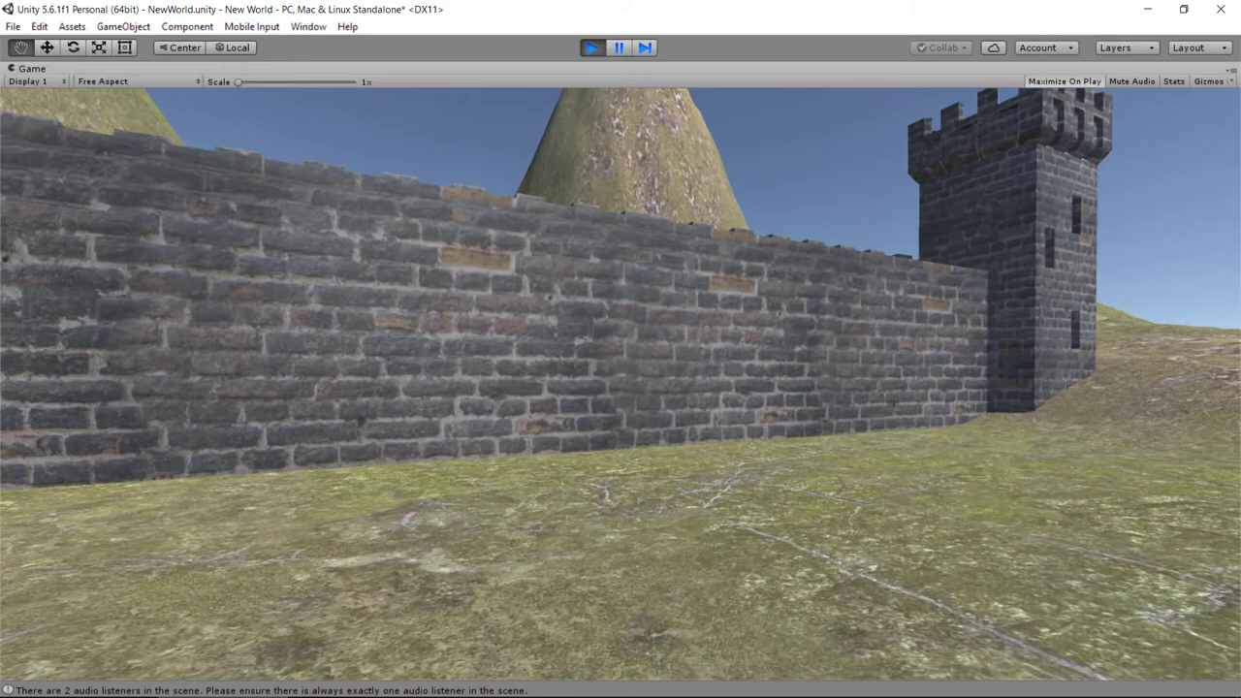
key(w)
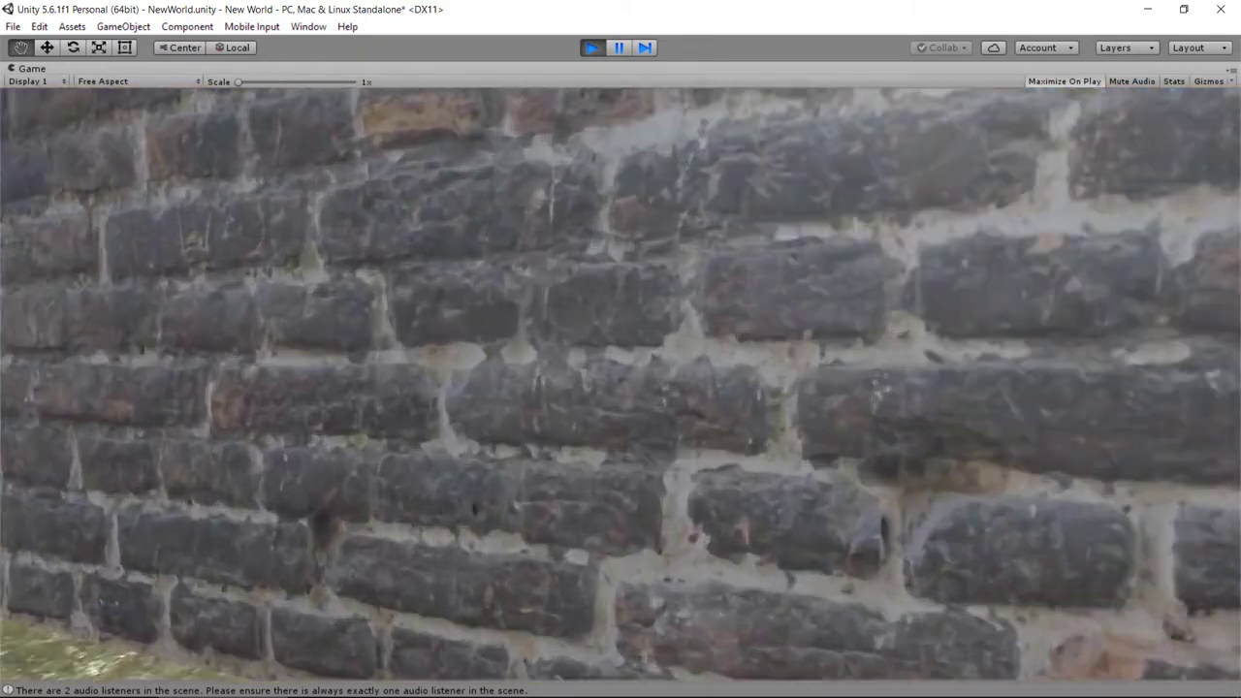
key(s)
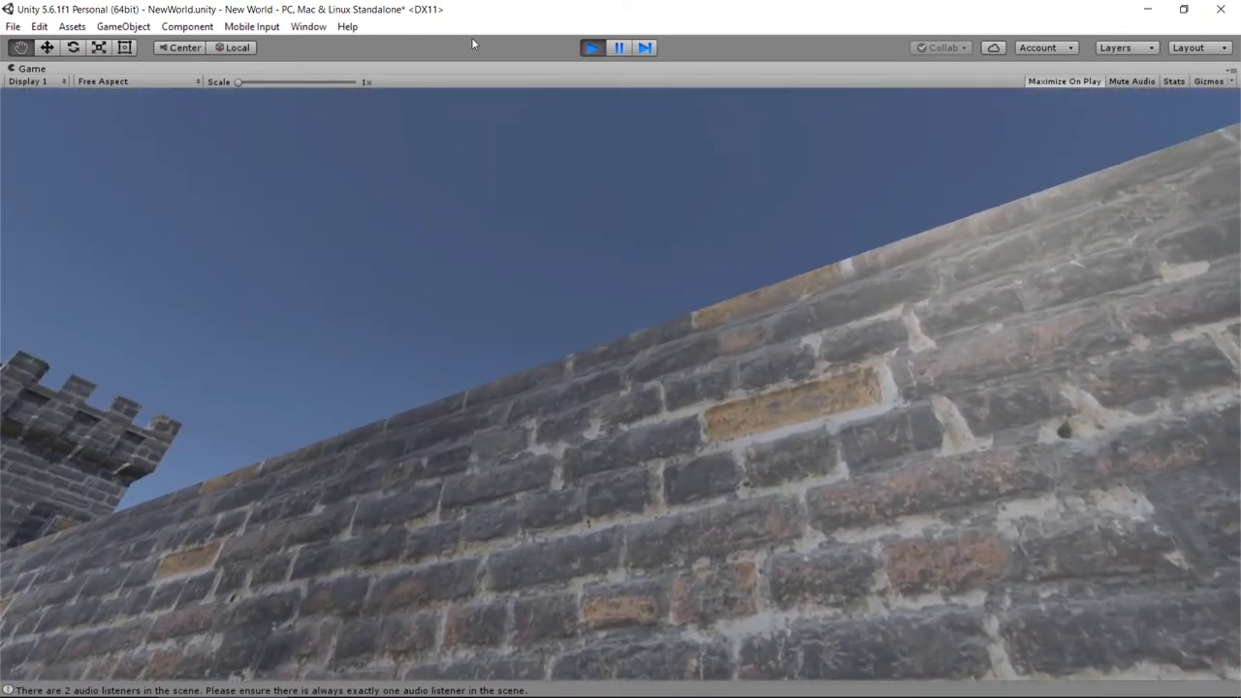
click(592, 48)
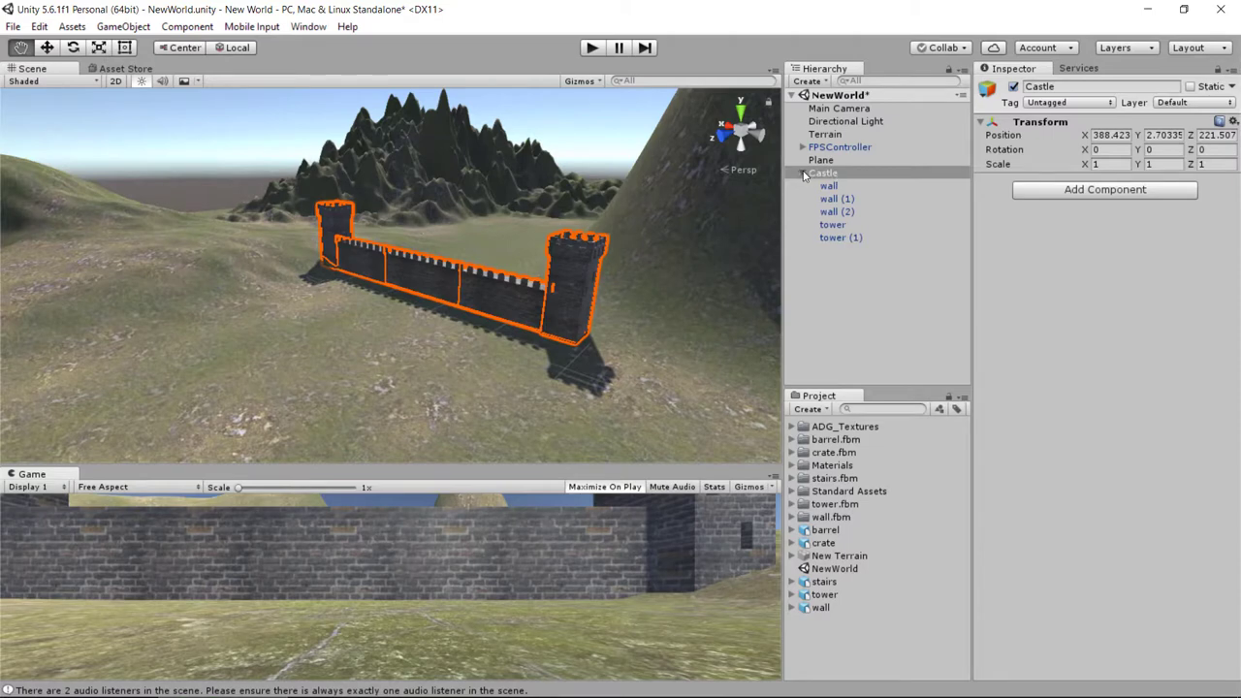
Step through the Castle's wall pieces and towers, then select the whole Castle group
click(834, 198)
key(Up)
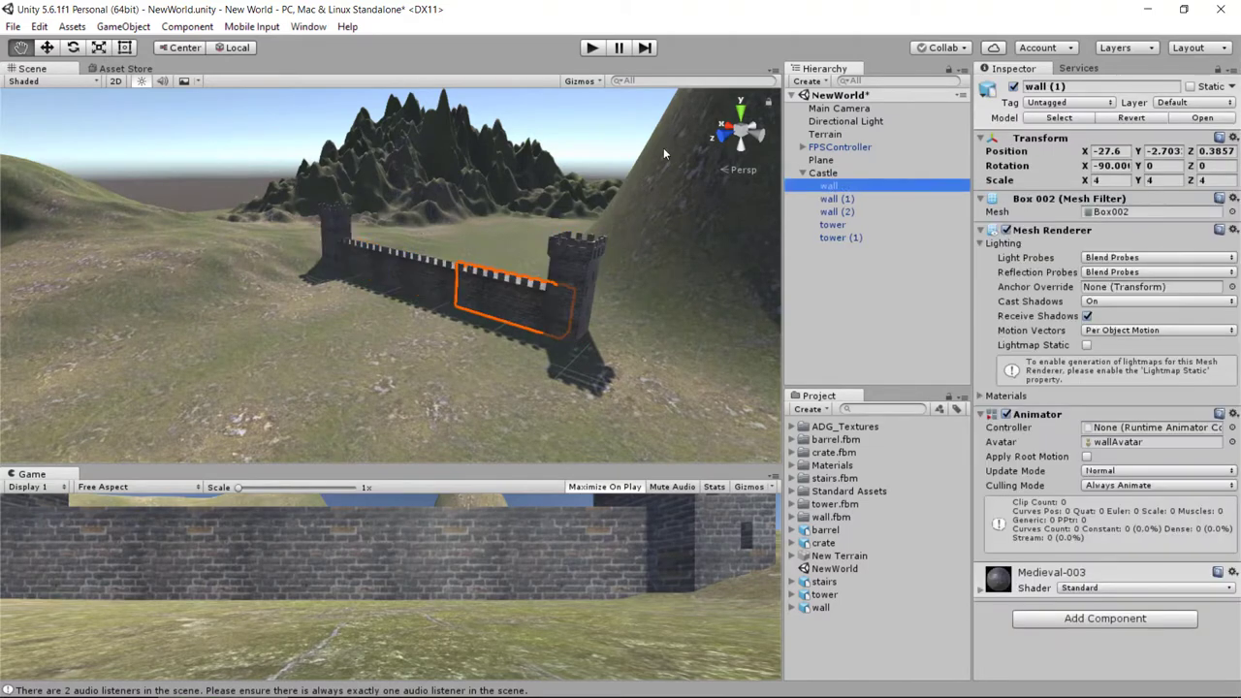
key(Down)
key(Down)
key(Down)
key(Down)
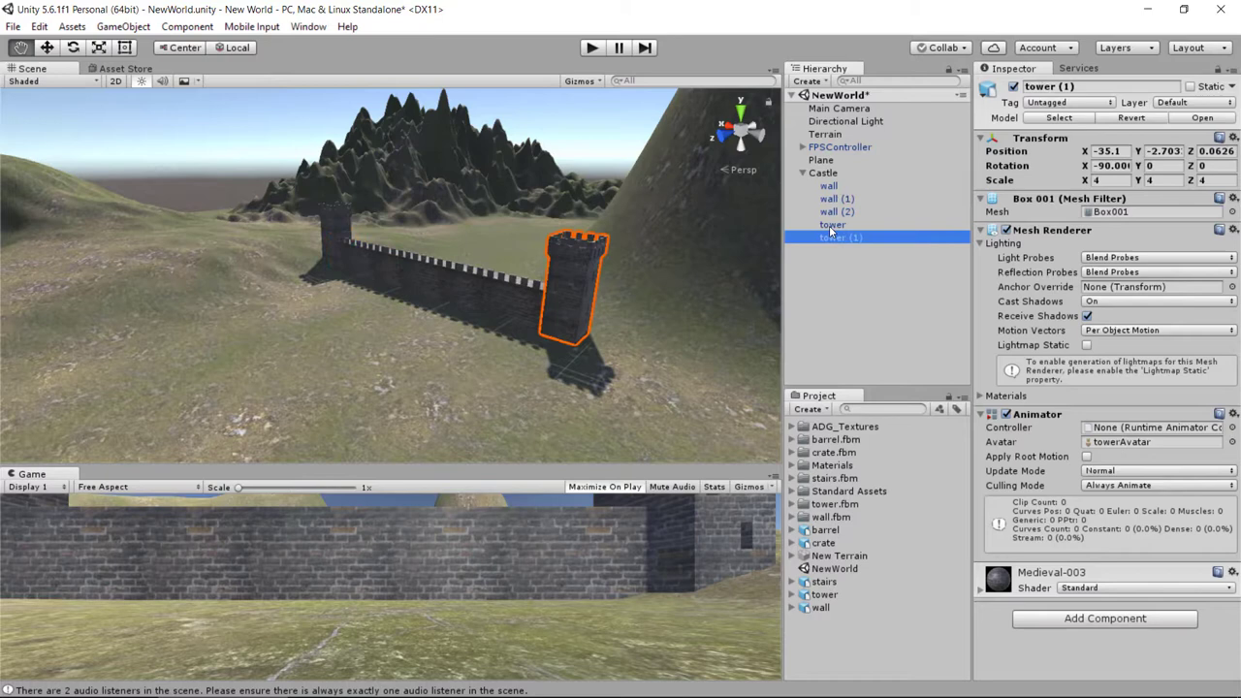
key(Up)
key(Up)
key(Up)
key(Up)
key(Down)
key(Down)
key(Down)
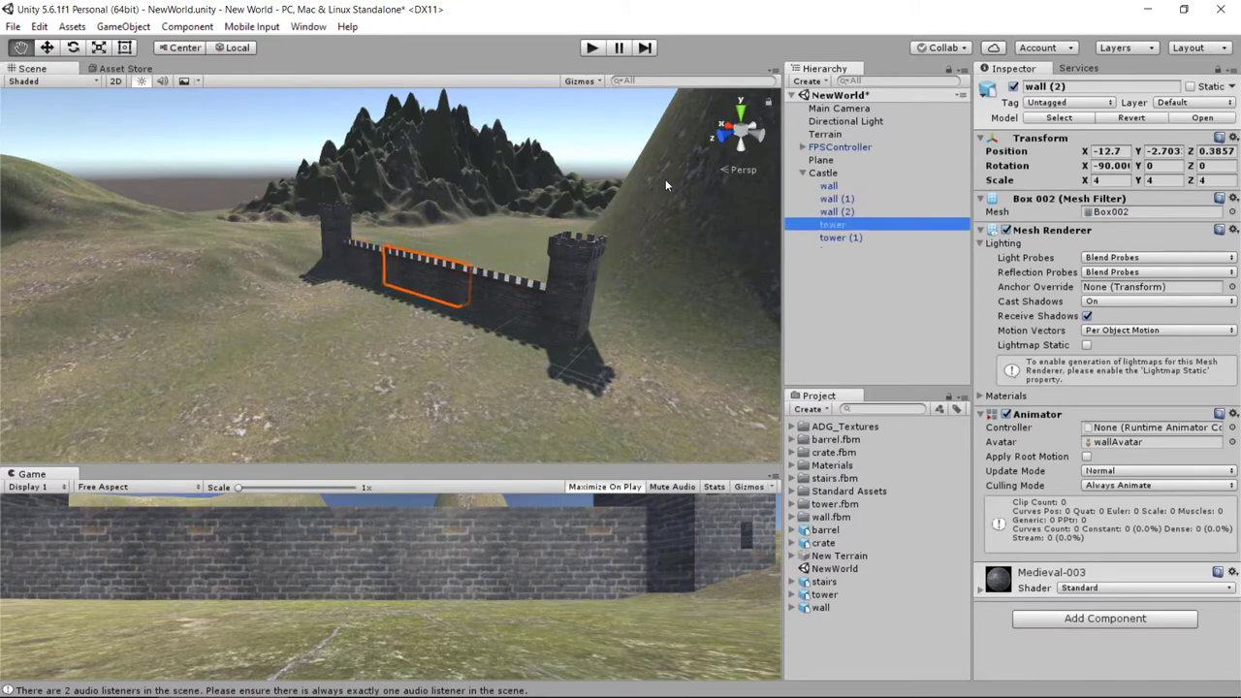
key(Down)
click(825, 176)
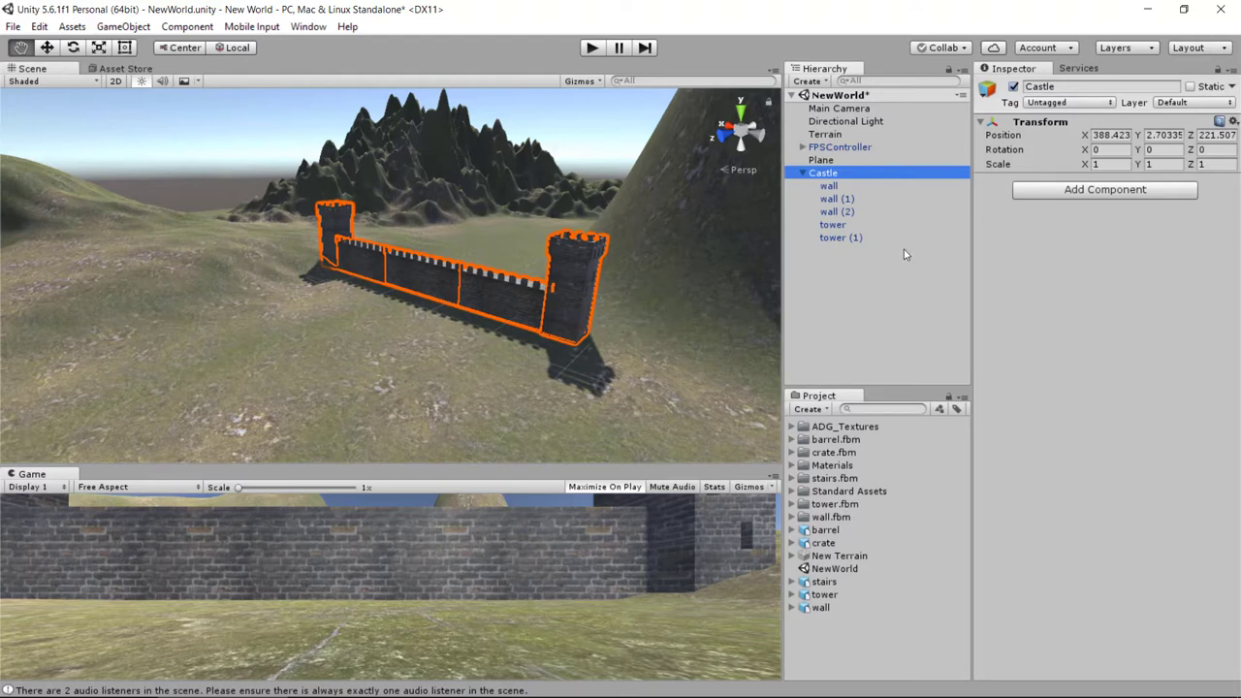
Add a Box Collider component to the Castle group
key(F2)
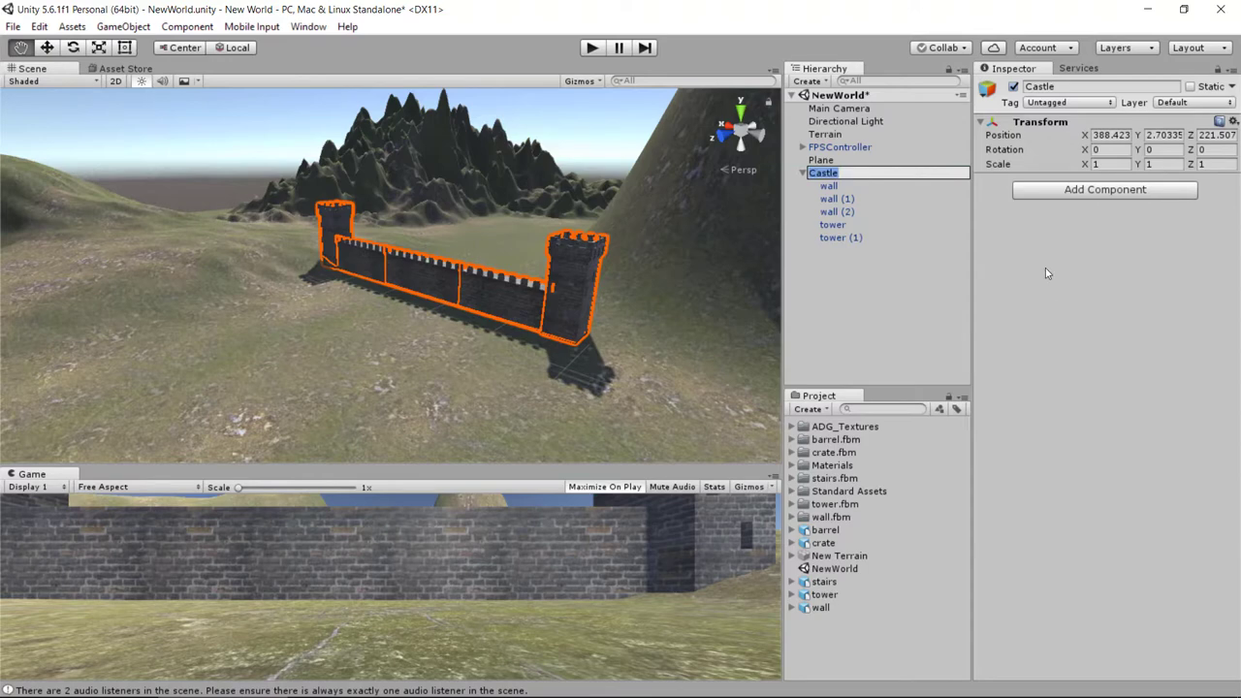
click(1099, 194)
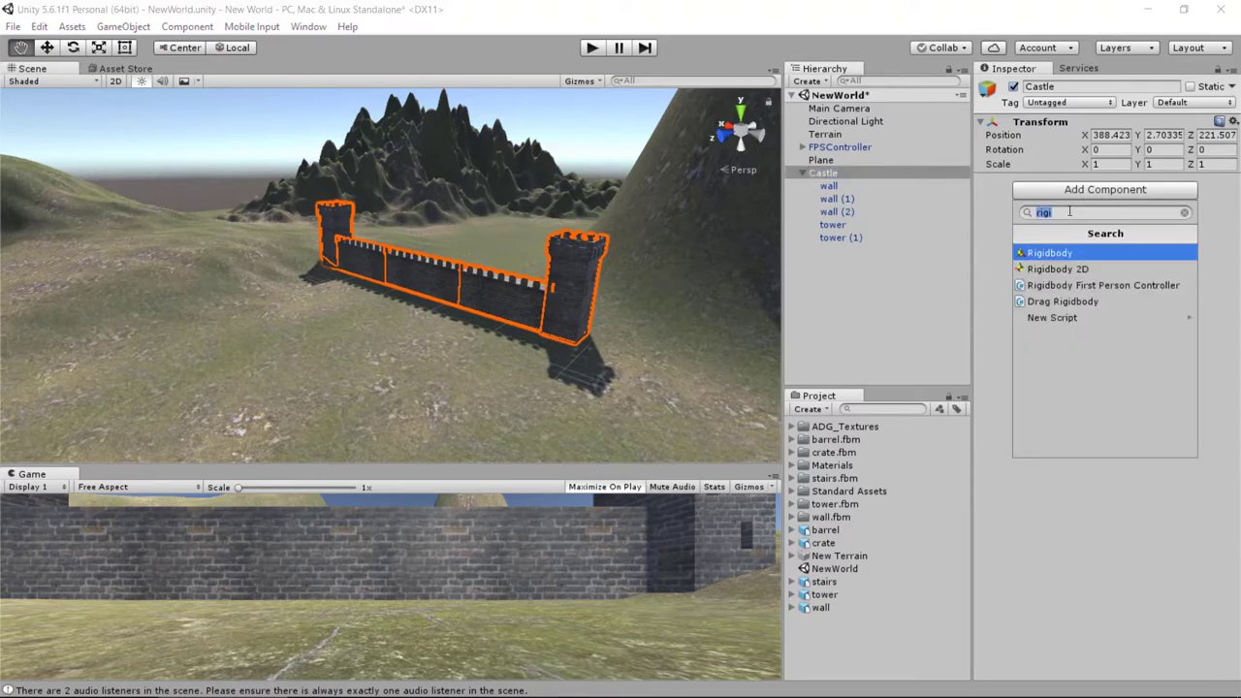
text(b)
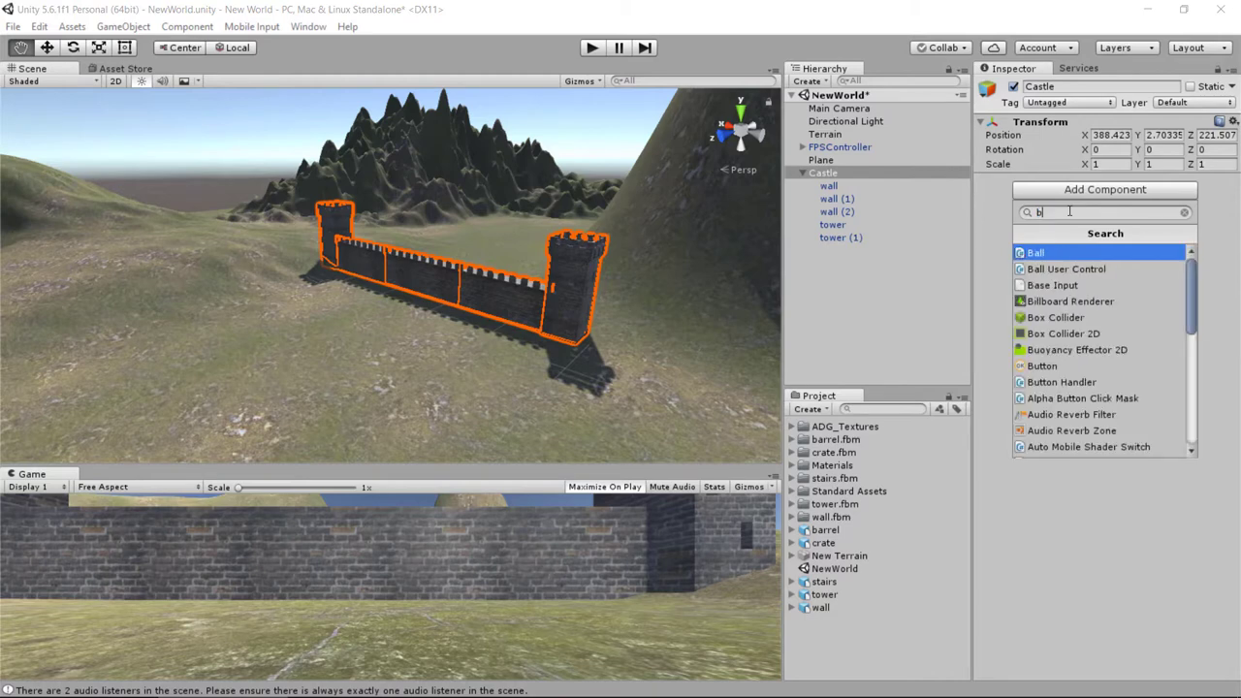
text(ox)
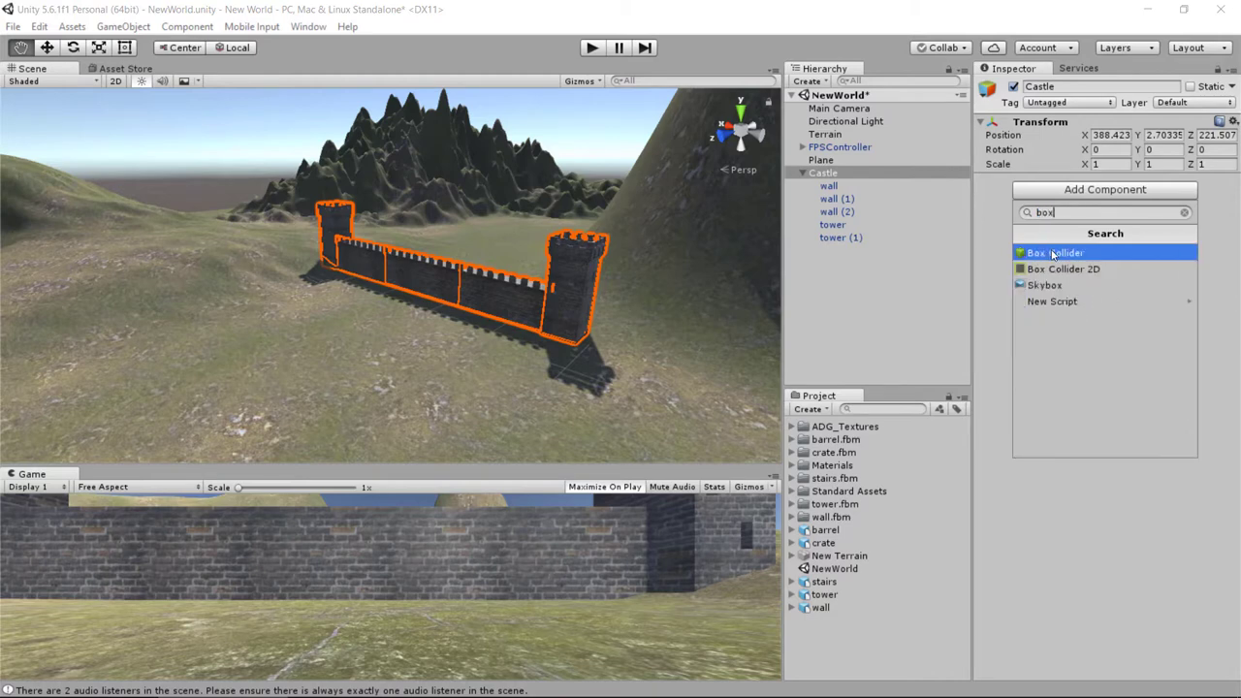
click(1054, 254)
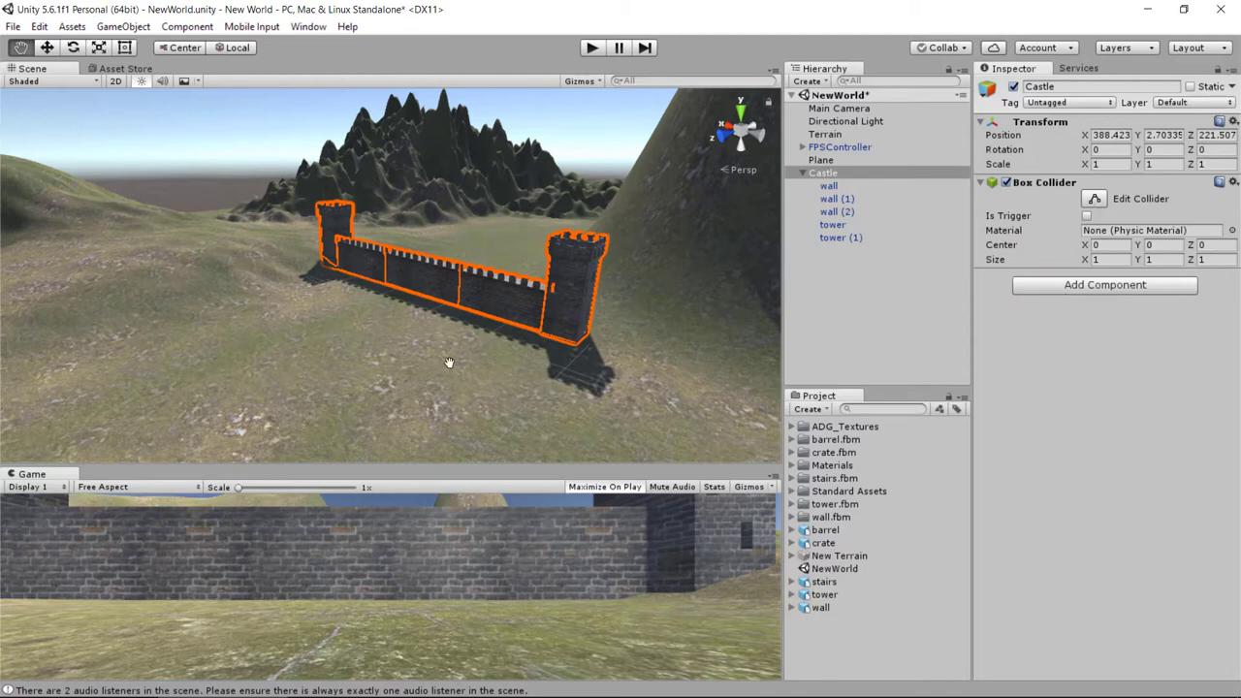
right_drag(452, 360, 553, 355)
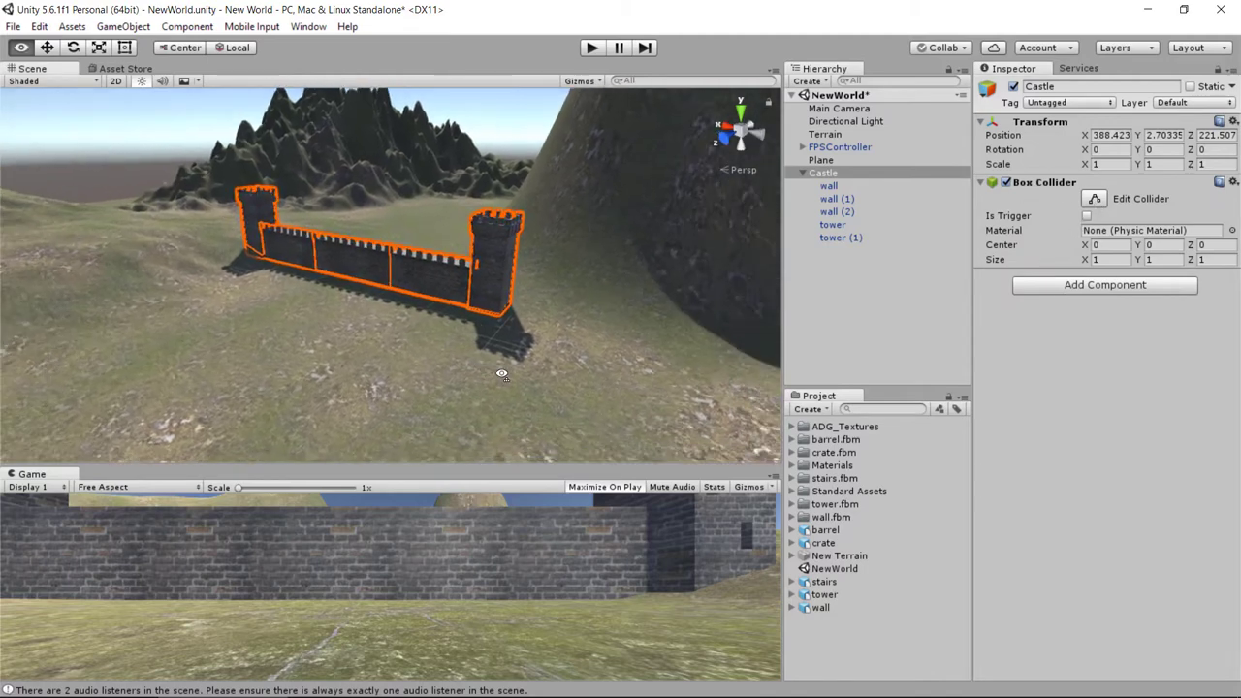
Enable Edit Collider and switch the scene to an isometric view showing the left tower
click(1095, 199)
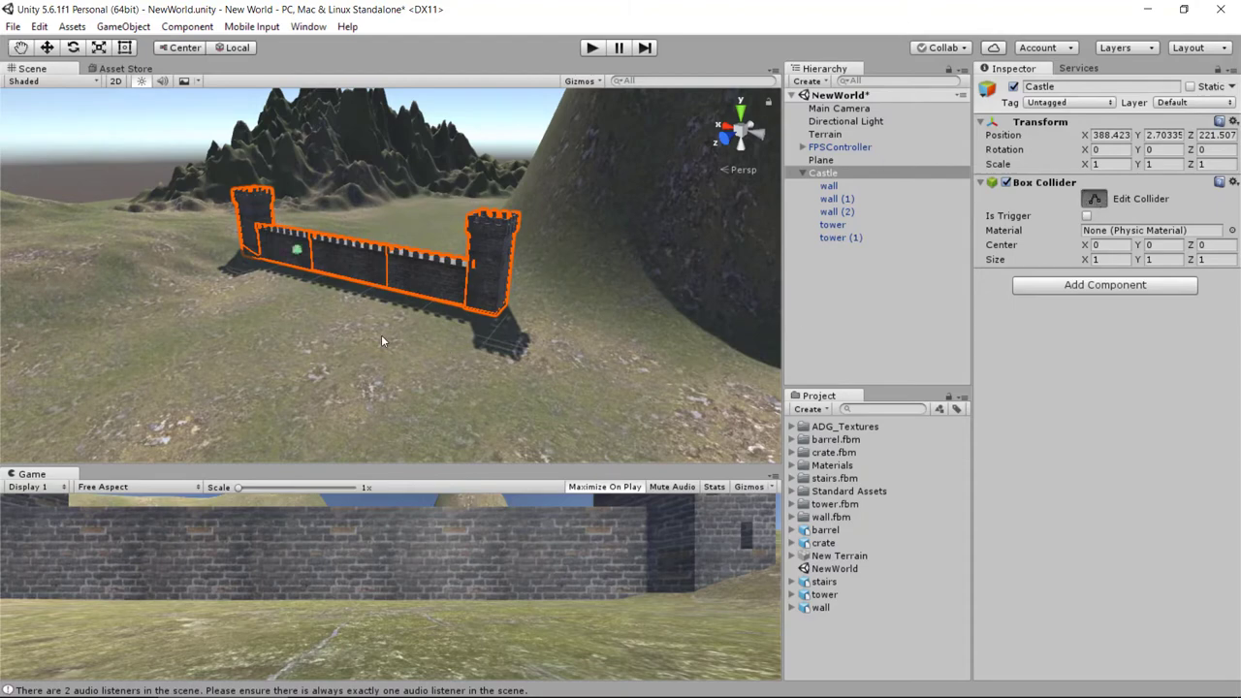
scroll(268, 317, up, 3)
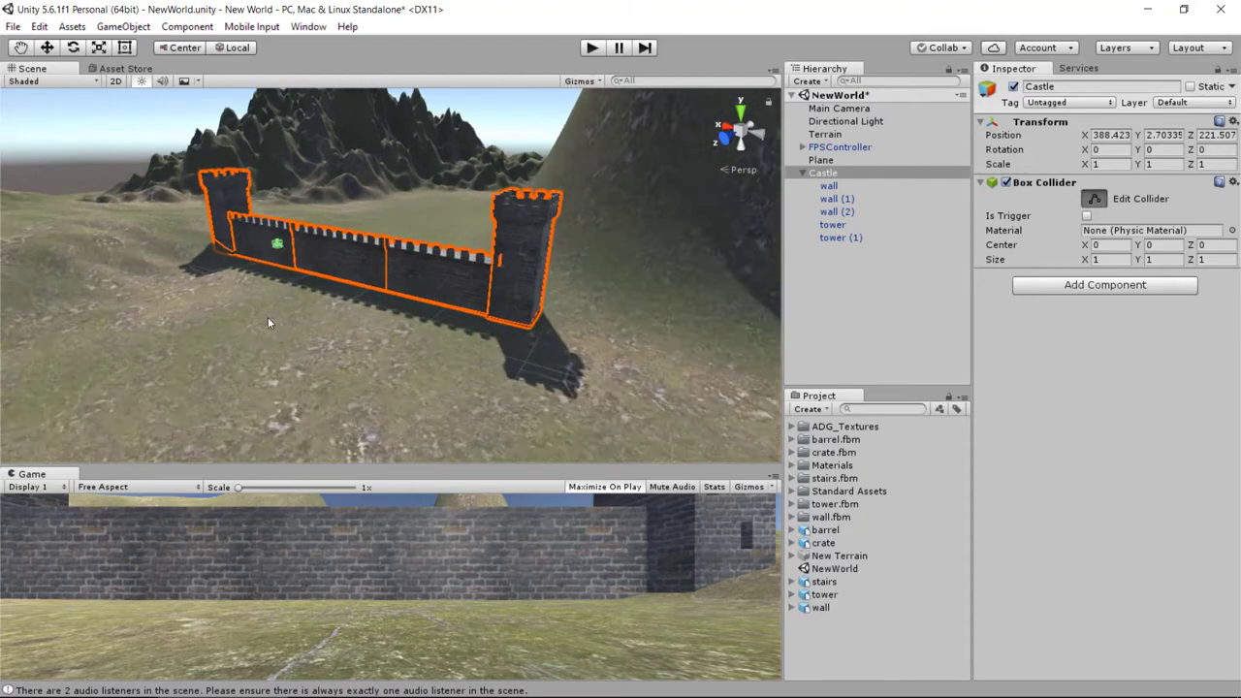
scroll(211, 316, up, 3)
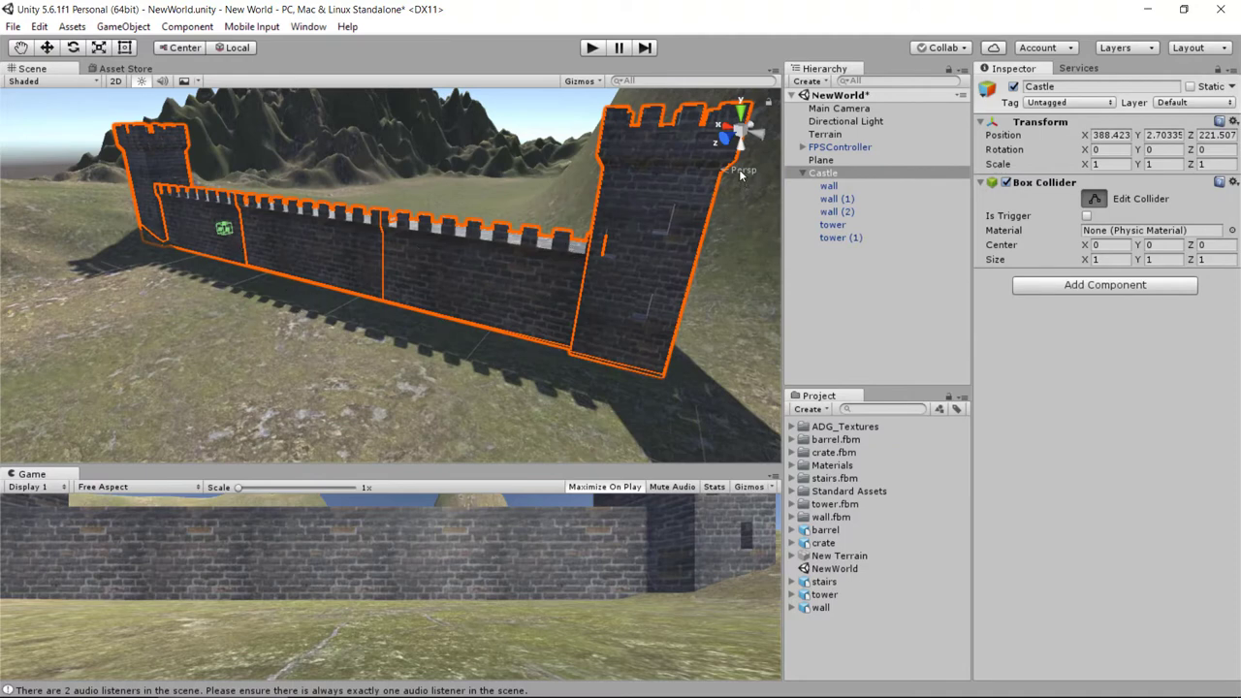
scroll(743, 171, down, 3)
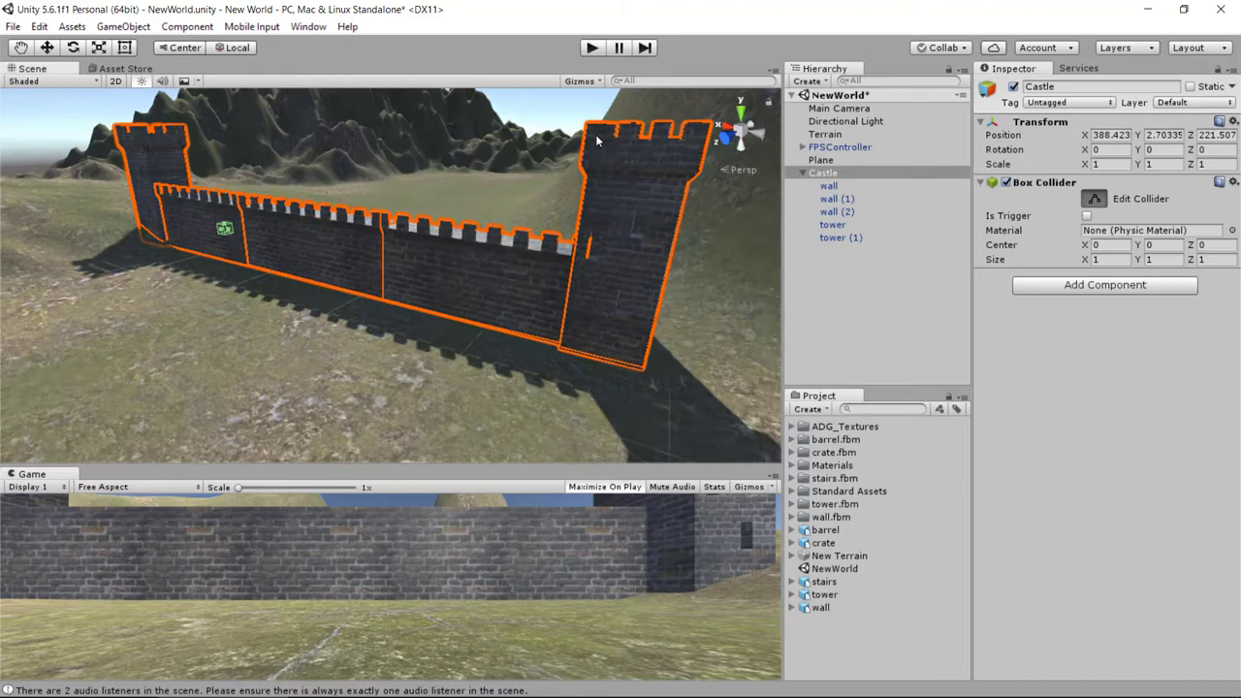
scroll(743, 170, down, 3)
scroll(594, 136, up, 2)
alt+drag(594, 136, 745, 175)
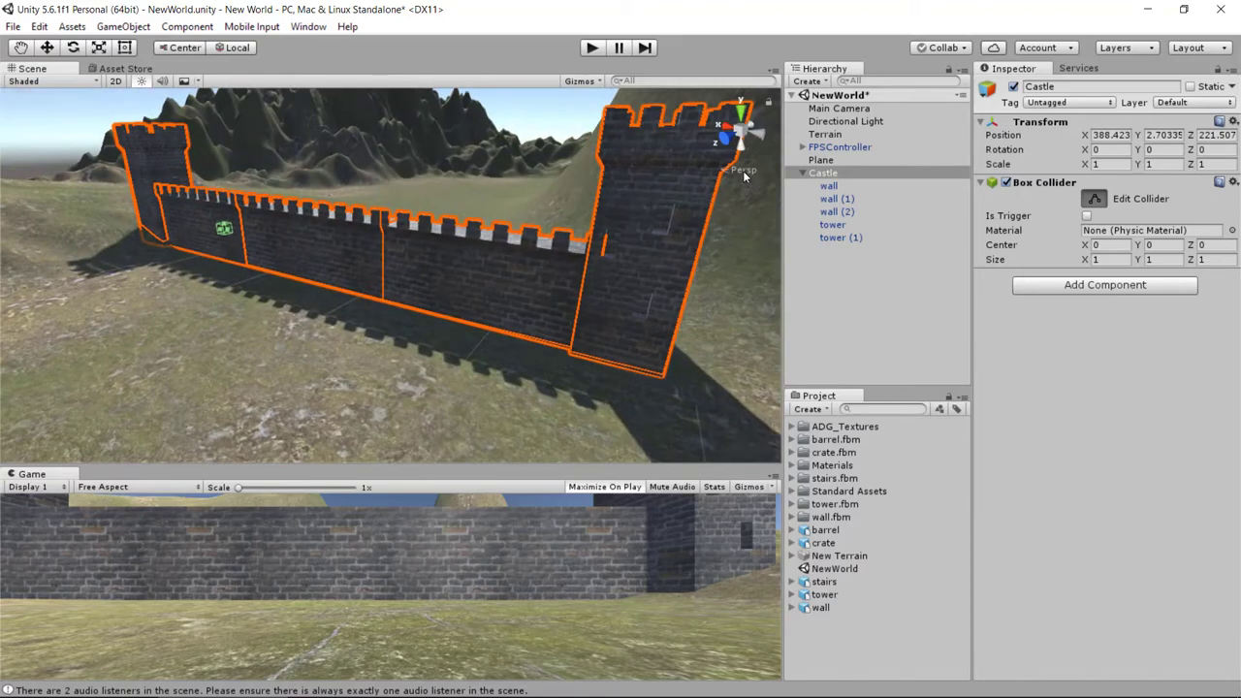
click(743, 172)
mouse_move(449, 282)
alt+mouse_down()
mouse_move(308, 263)
mouse_move(375, 222)
alt+mouse_up()
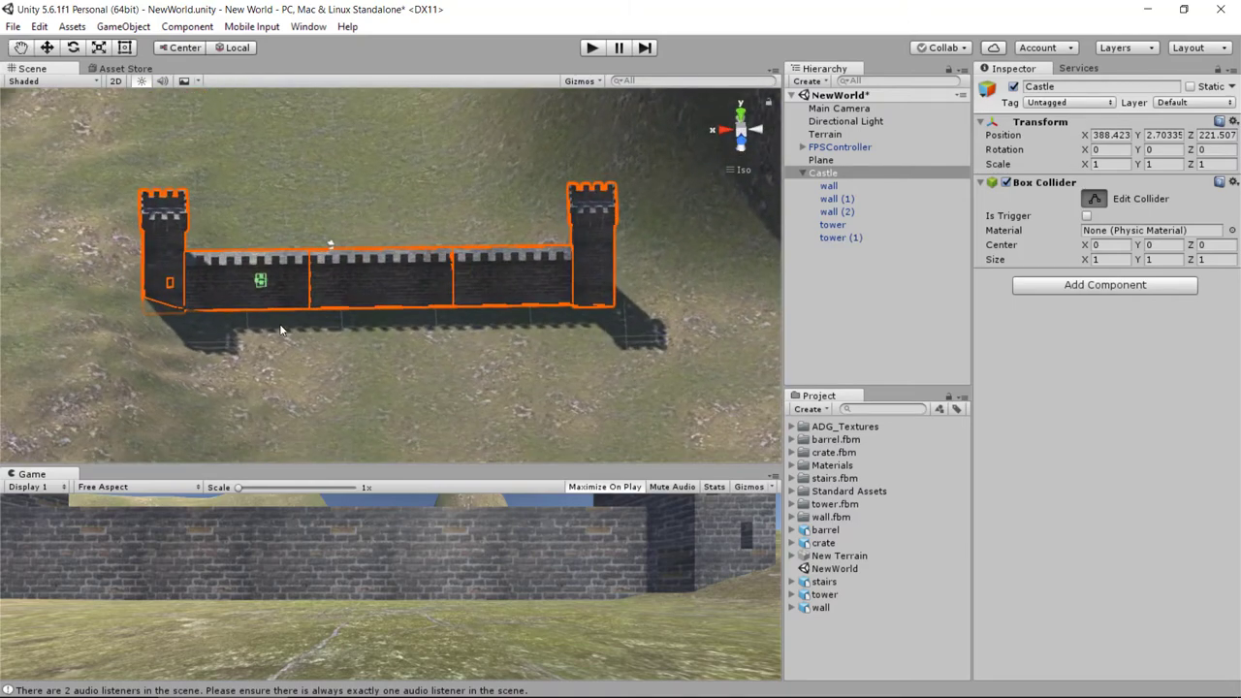
scroll(281, 321, up, 3)
scroll(281, 321, up, 2)
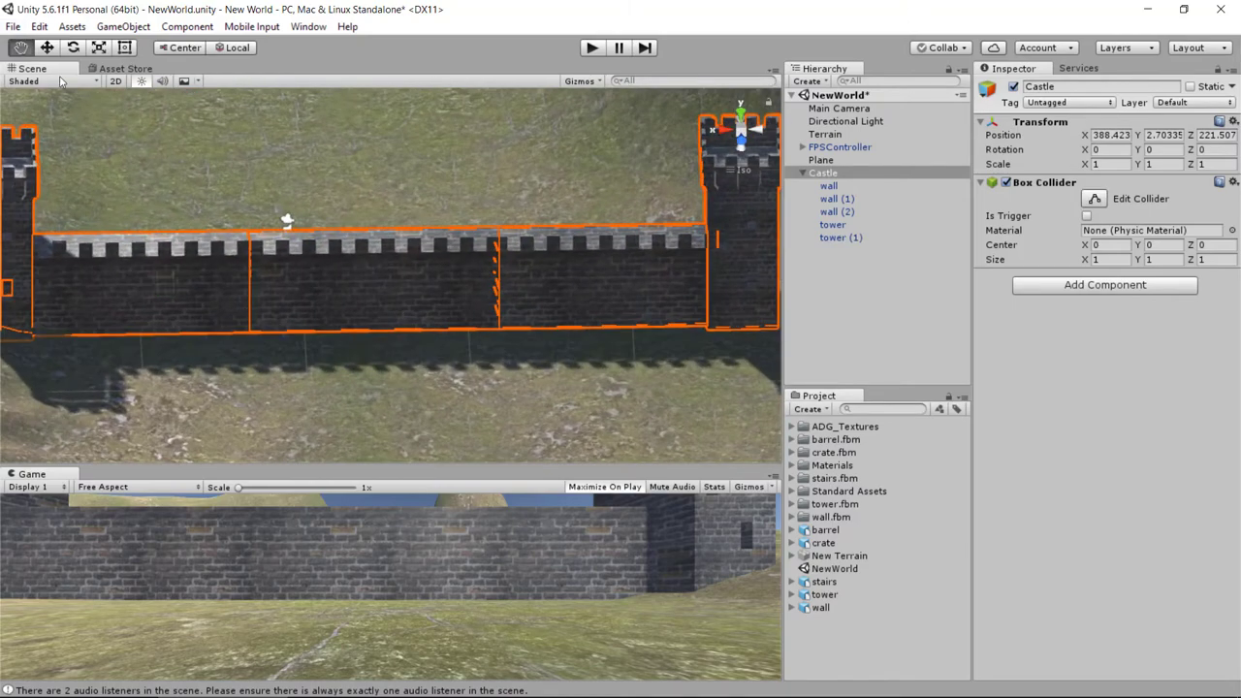
middle_drag(566, 200, 749, 193)
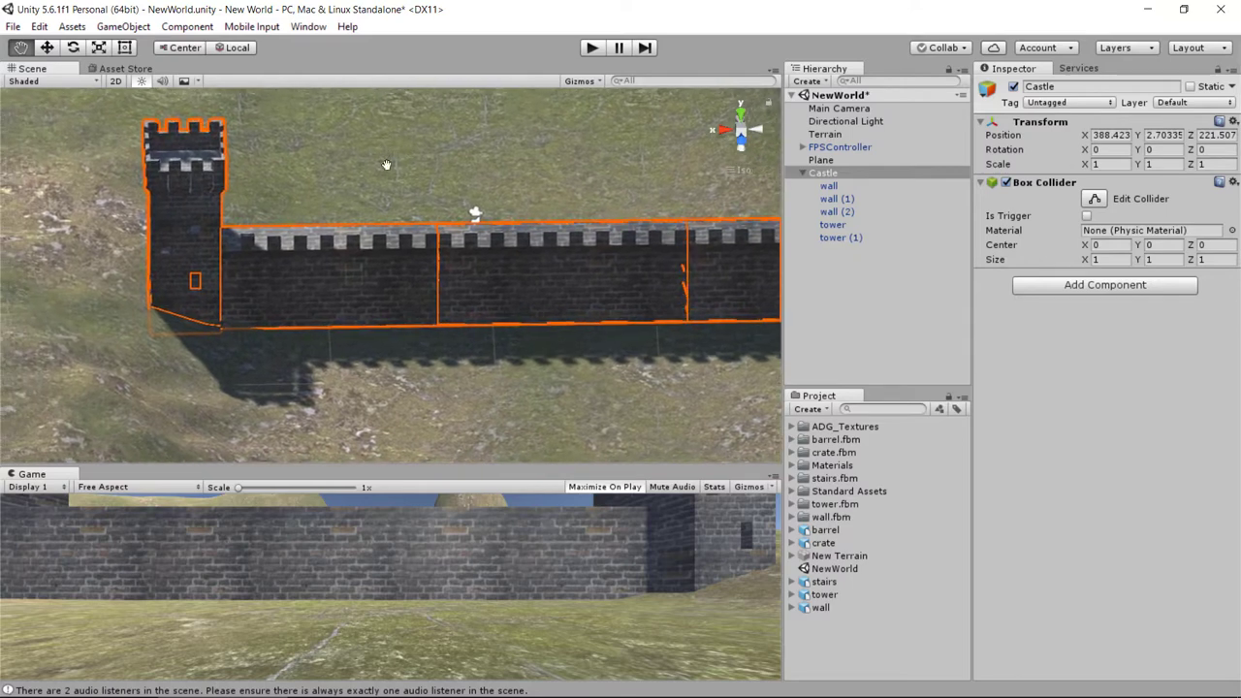
Widen the collider's depth and stretch its ends out to the left and right towers
click(1096, 198)
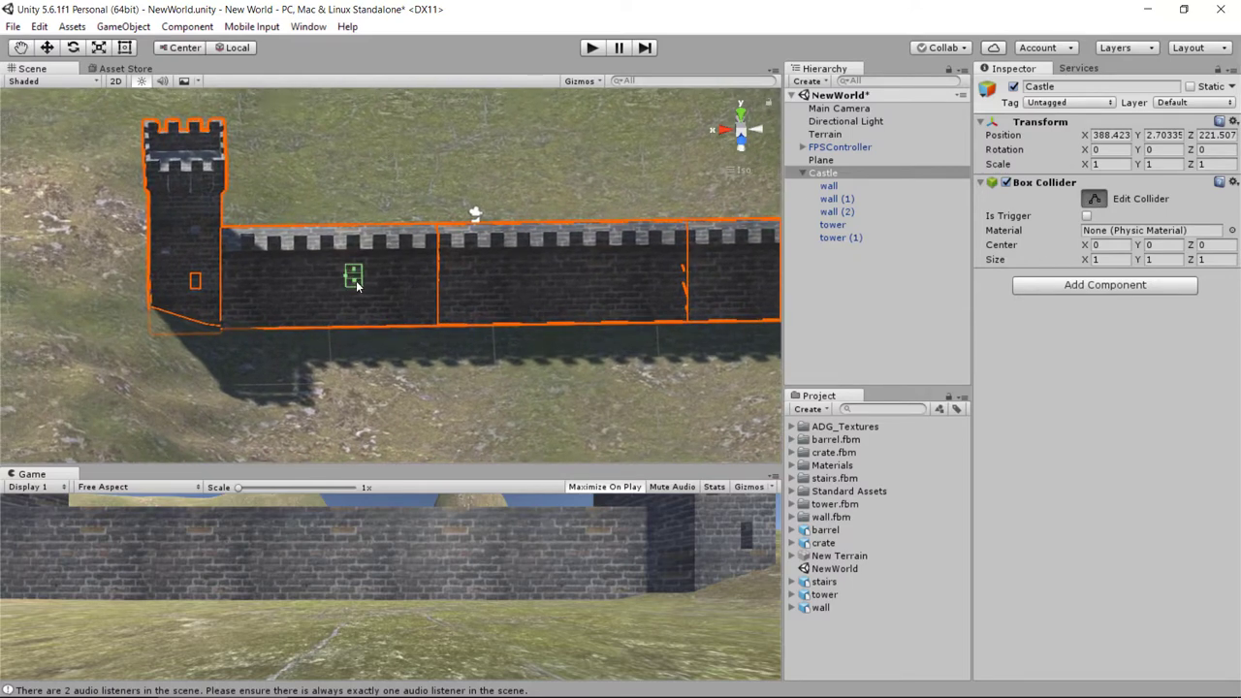
mouse_move(353, 282)
mouse_down()
mouse_move(359, 294)
mouse_move(318, 259)
mouse_move(690, 305)
mouse_up()
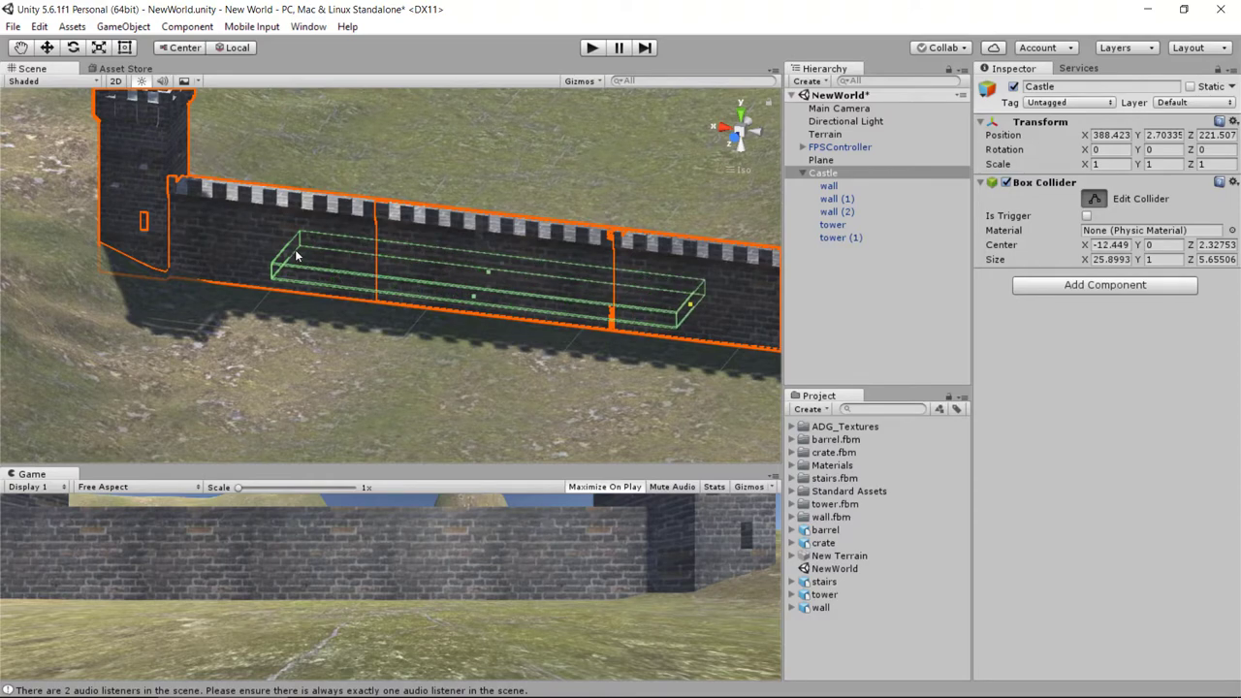
drag(288, 258, 121, 255)
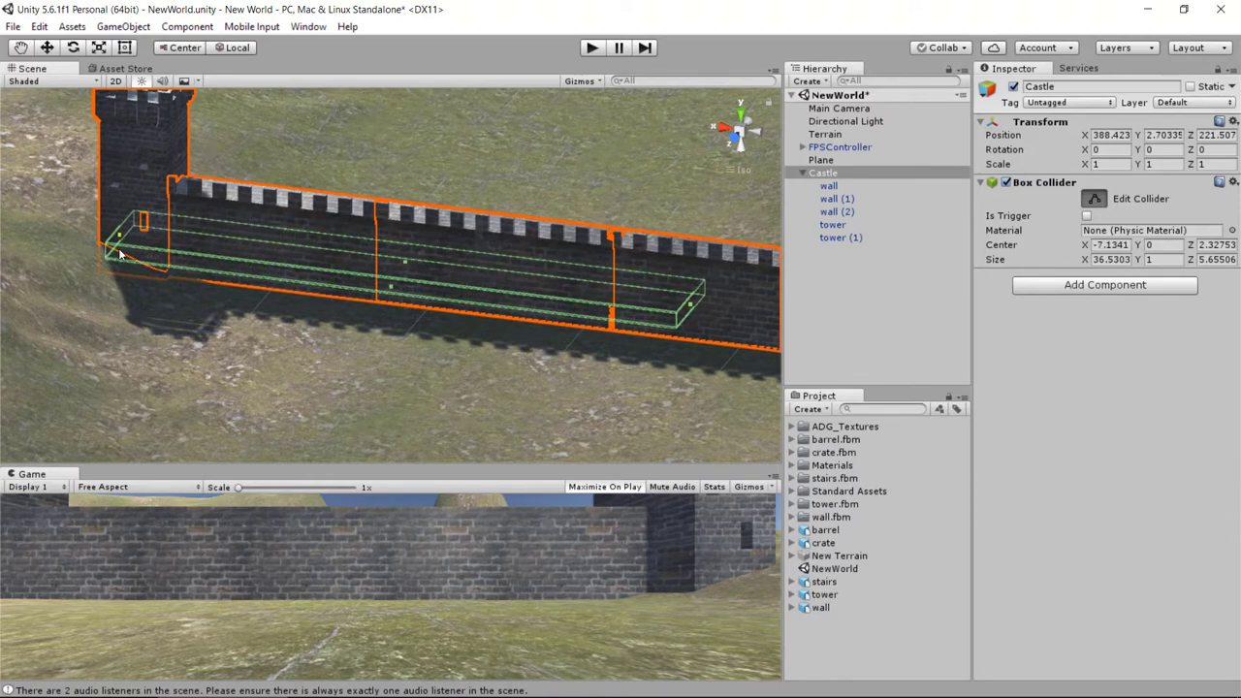
scroll(640, 365, down, 3)
scroll(660, 360, down, 3)
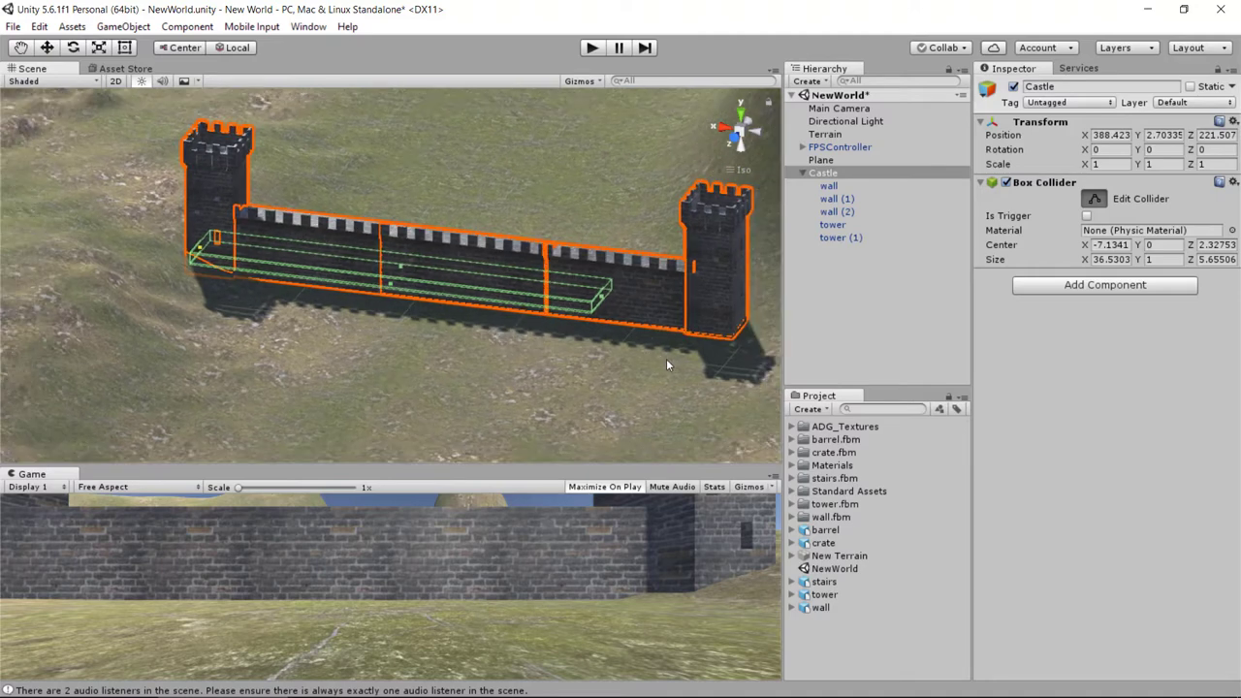
drag(601, 300, 737, 325)
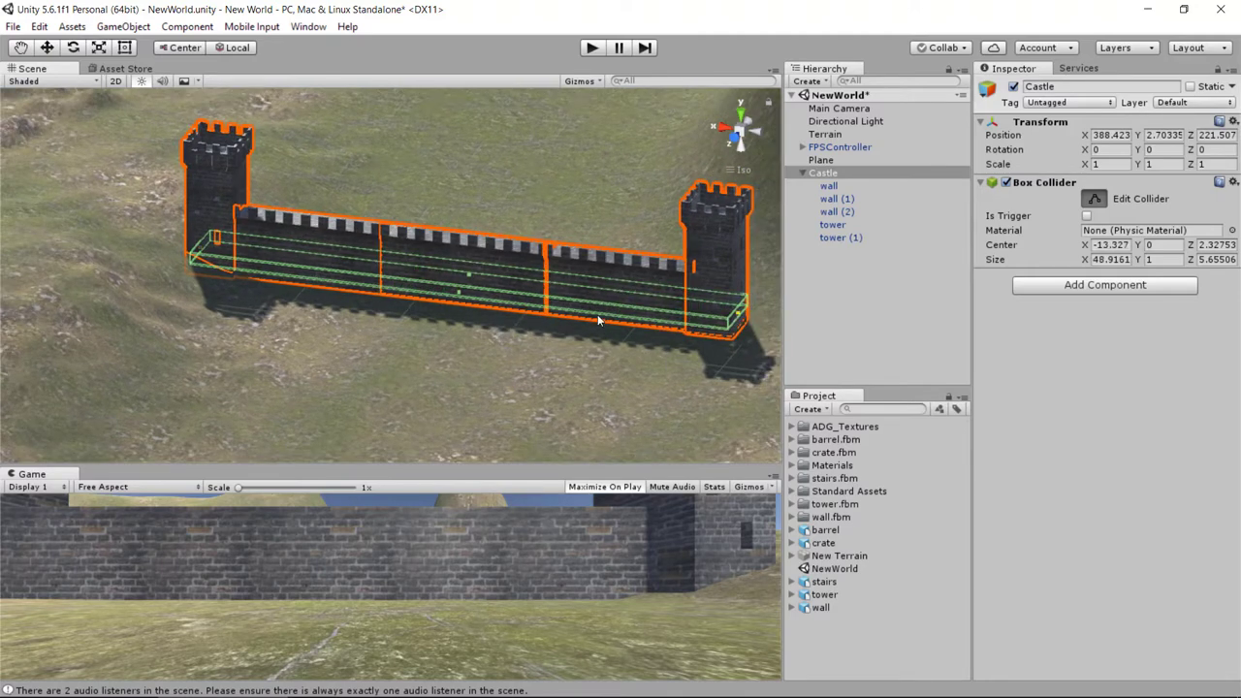
Thicken the collider, raise its top to tower height, lower its bottom to the ground, and extend its left side
drag(460, 296, 460, 307)
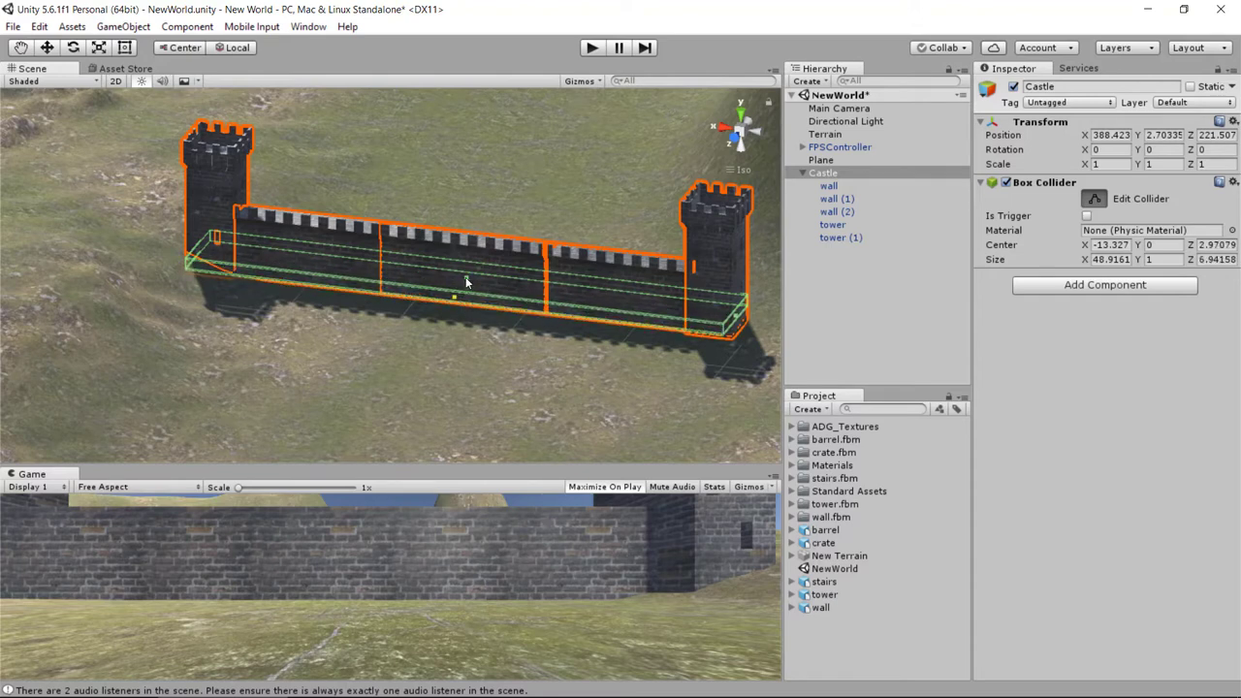
drag(465, 274, 459, 165)
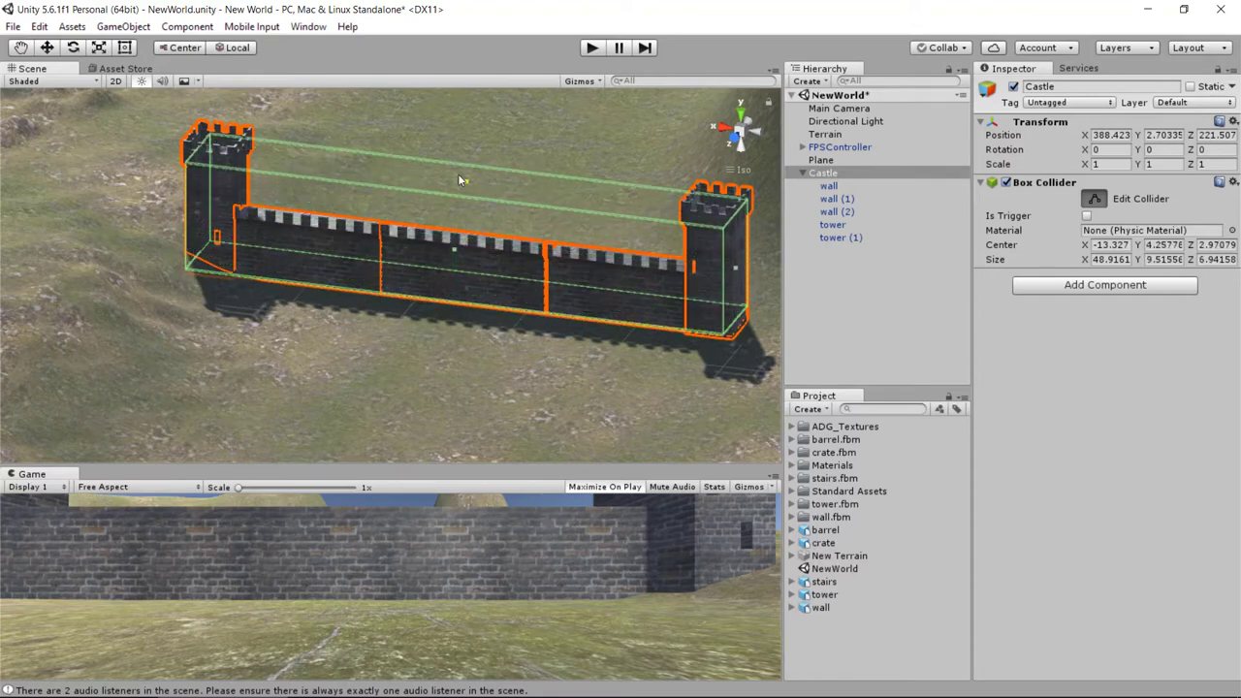
mouse_move(587, 367)
alt+mouse_down()
mouse_move(603, 248)
mouse_move(467, 218)
alt+mouse_up()
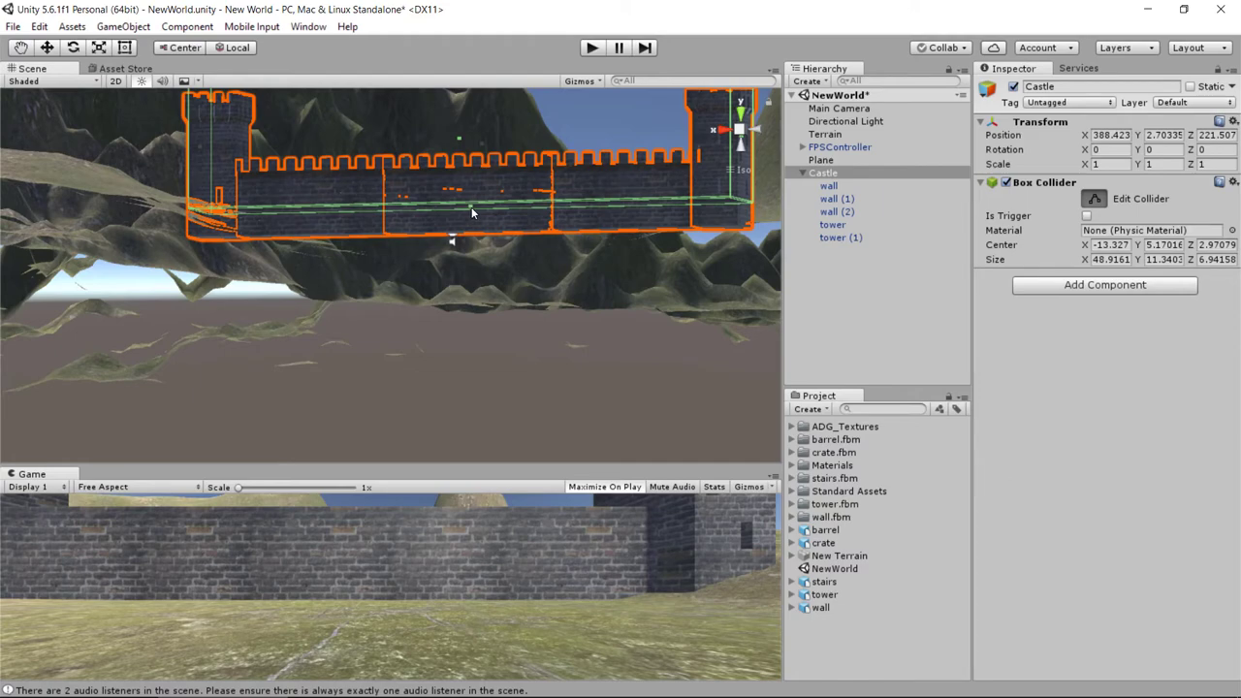
mouse_move(472, 207)
mouse_down()
mouse_move(473, 239)
mouse_move(681, 345)
mouse_move(731, 330)
mouse_move(413, 306)
mouse_up()
mouse_move(209, 142)
mouse_down()
mouse_move(233, 170)
mouse_move(547, 361)
mouse_move(289, 317)
mouse_move(288, 191)
mouse_up()
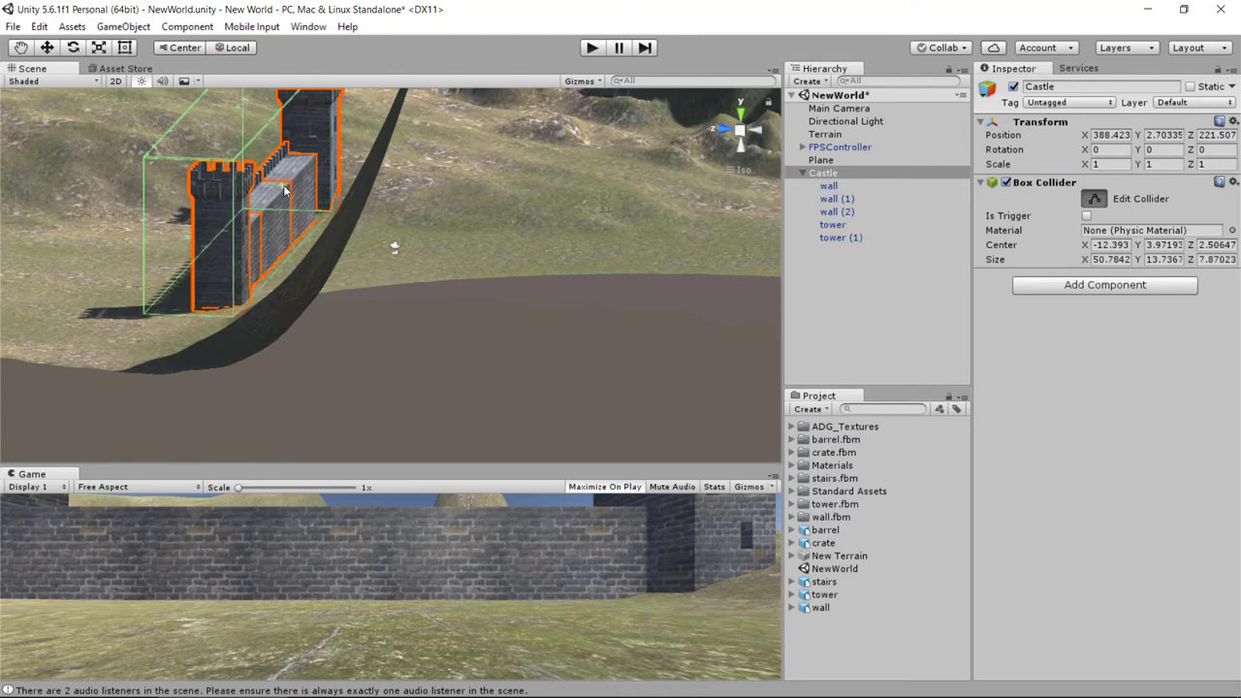
Recentre the view on the whole castle wall and select the Move tool
mouse_move(201, 239)
alt+mouse_down()
mouse_move(221, 205)
mouse_move(325, 247)
mouse_move(271, 238)
alt+mouse_up()
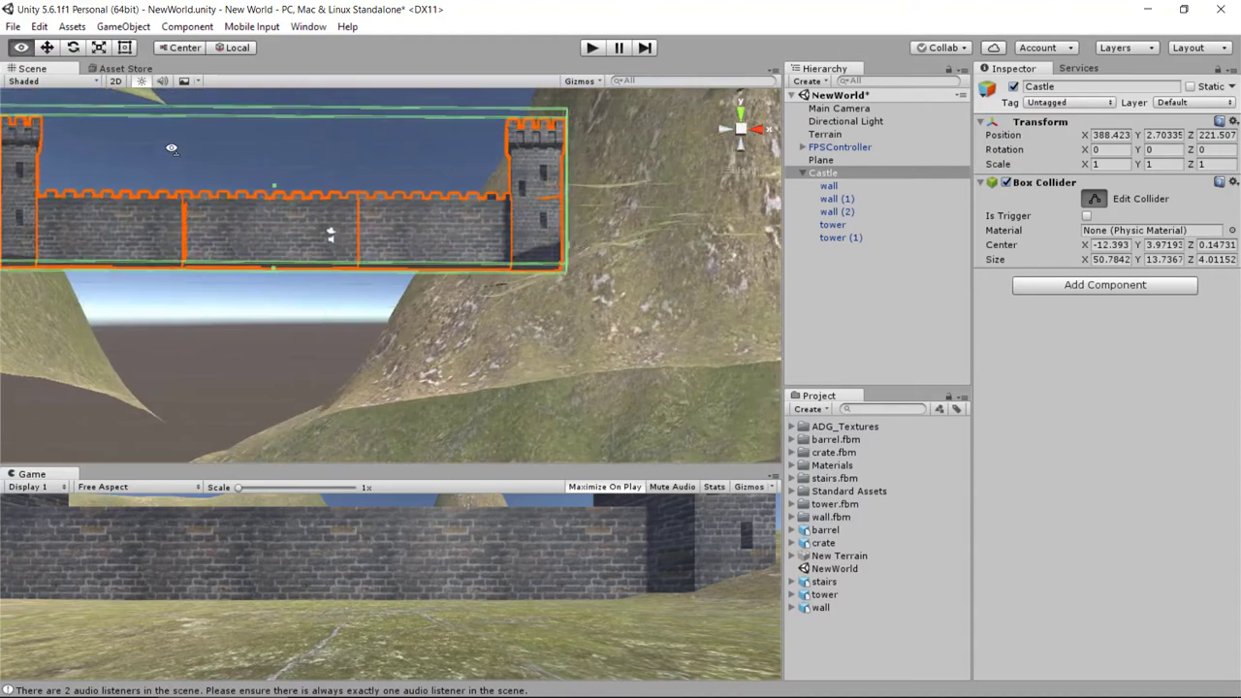
click(19, 48)
drag(155, 246, 307, 343)
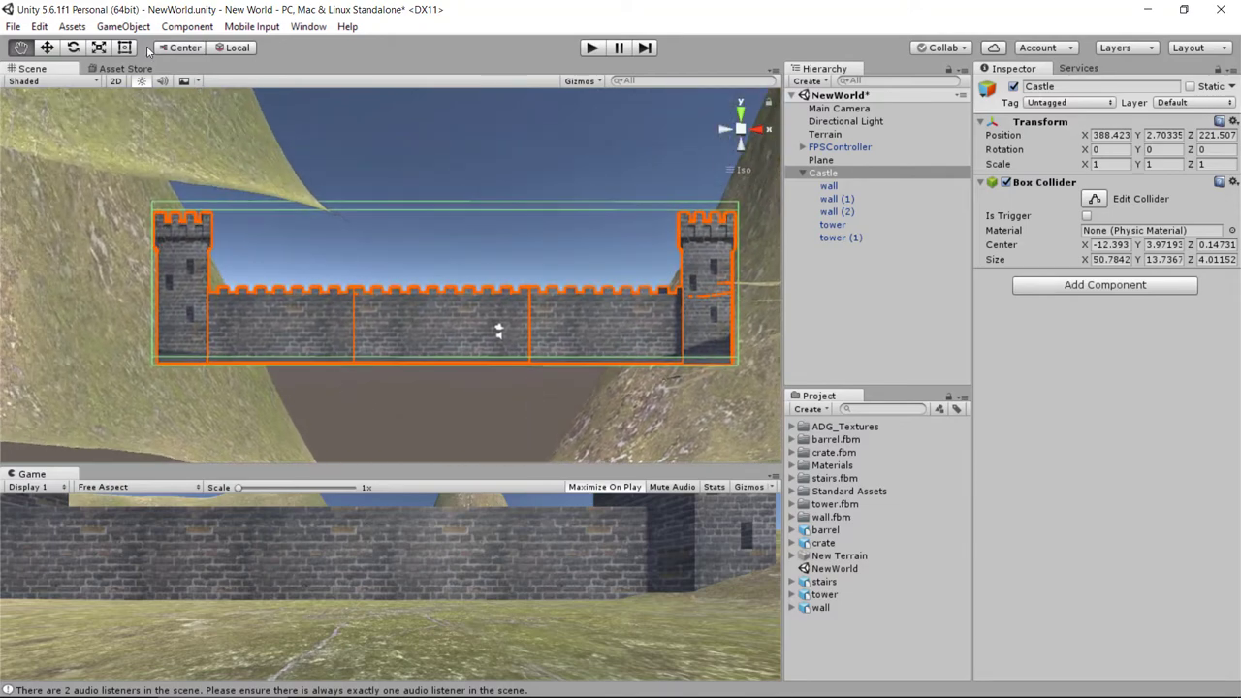
click(47, 48)
mouse_move(425, 390)
alt+mouse_down()
mouse_move(470, 375)
mouse_move(472, 287)
mouse_move(598, 334)
mouse_move(400, 376)
alt+mouse_up()
alt+drag(418, 420, 463, 160)
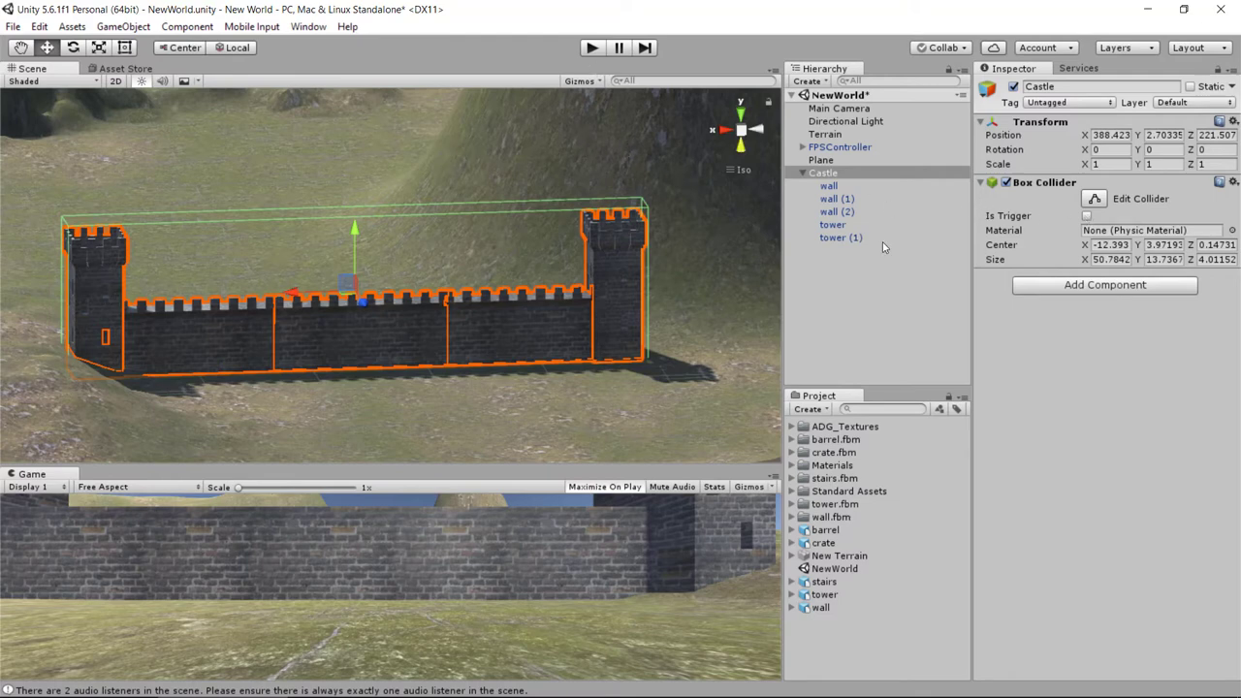
Start the game to test whether the wall collider blocks the player
click(592, 48)
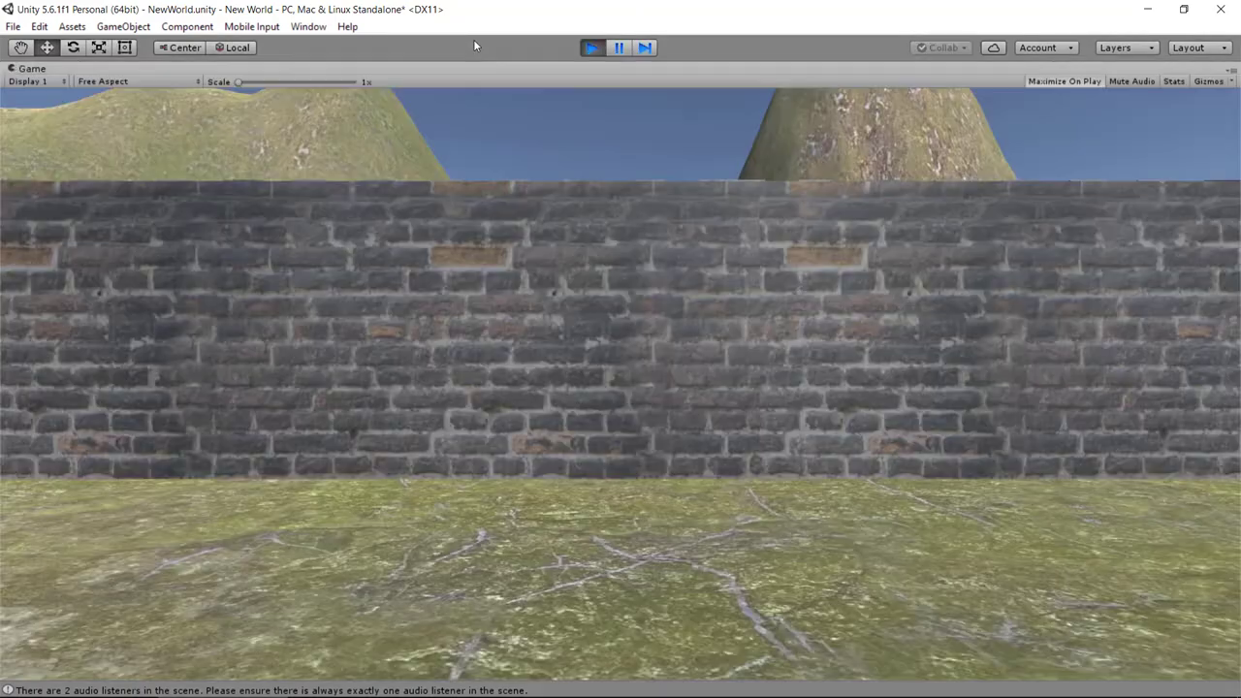